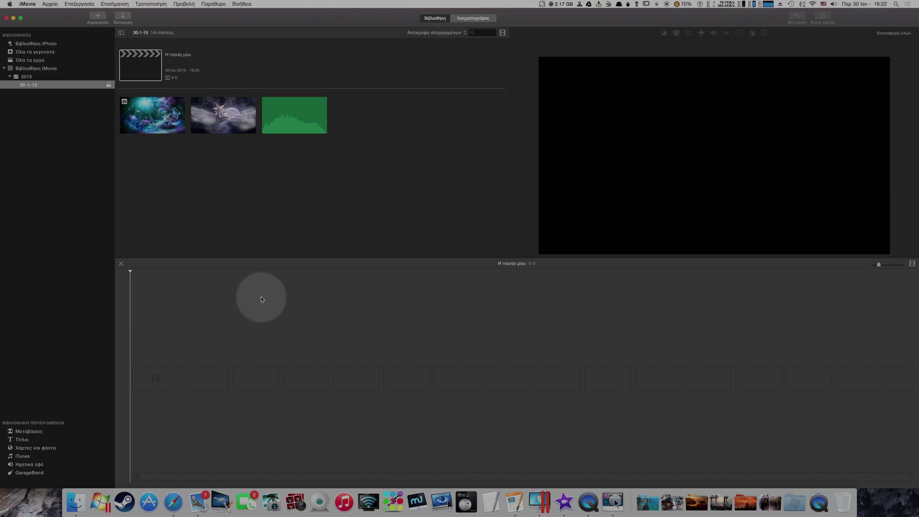
- Select the whole night-time sailing ship clip and place it at the start of the empty movie timeline
left_click(162, 118)
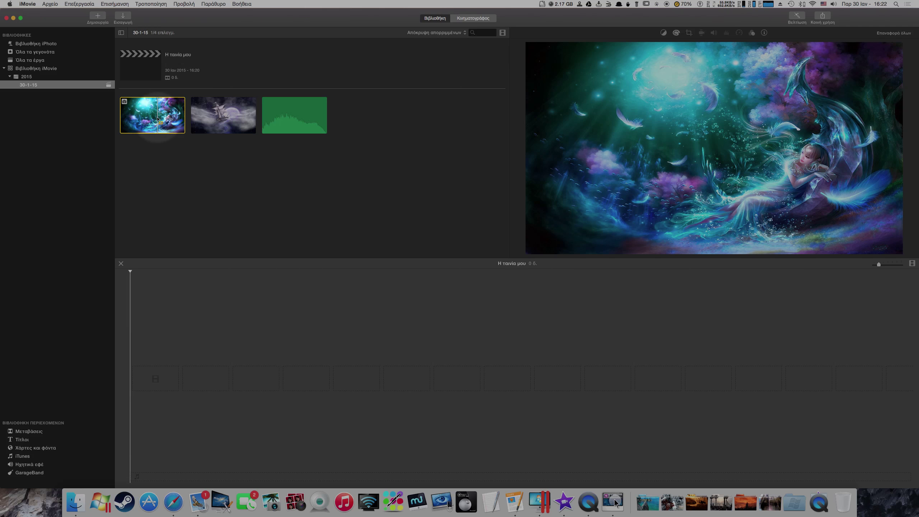
left_click(205, 118)
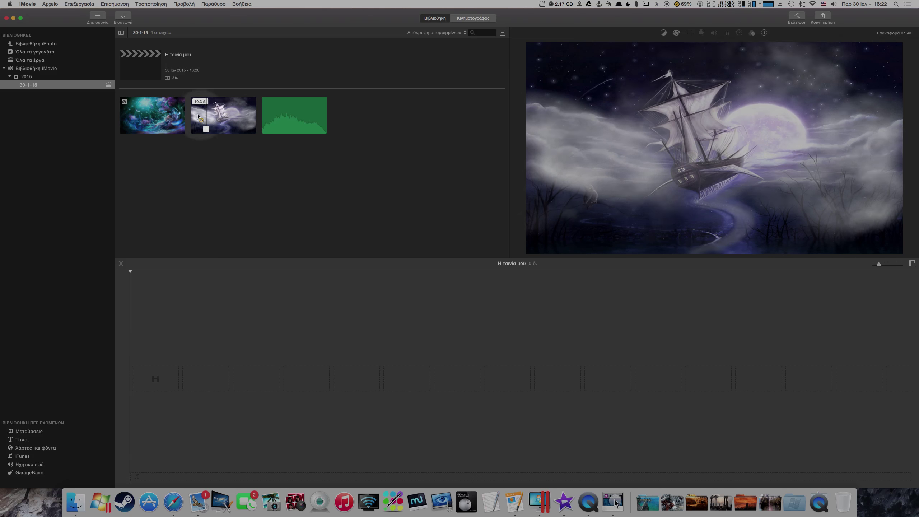
left_click(194, 115)
left_click_drag(239, 113, 258, 119)
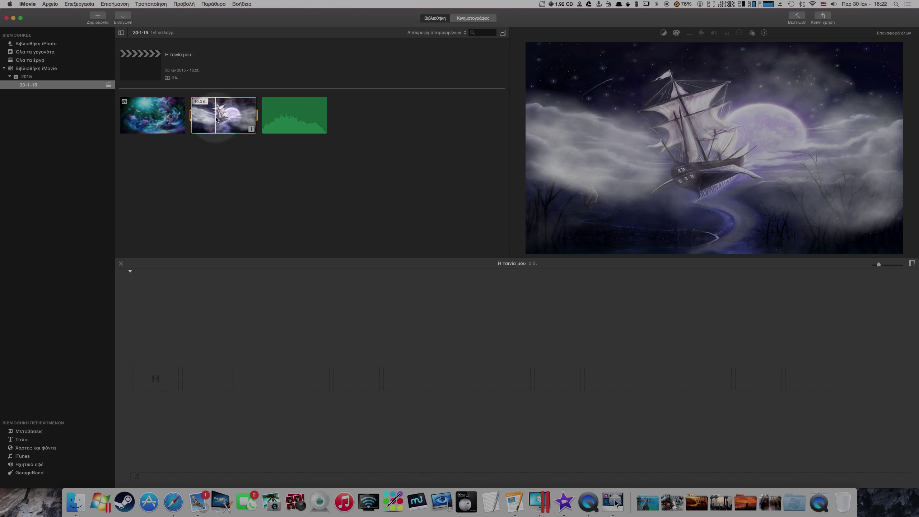
left_click_drag(215, 120, 152, 379)
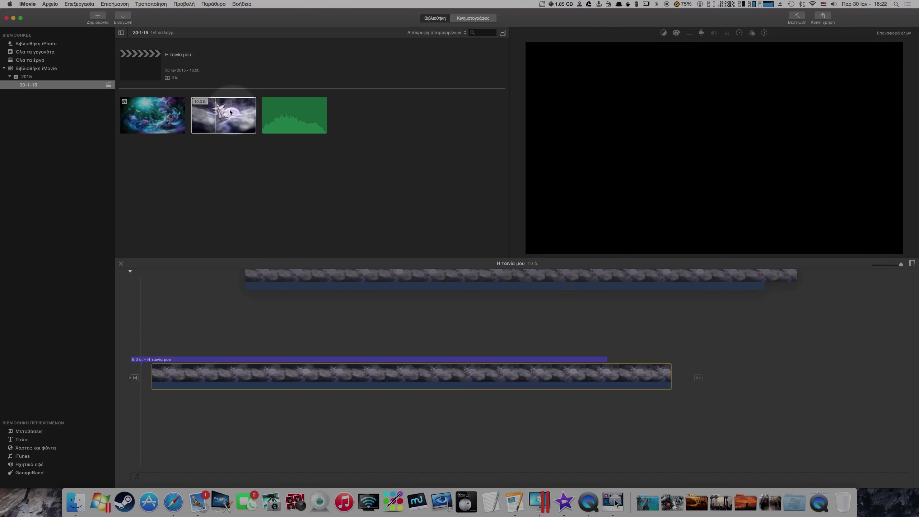
- Append the turquoise fantasy image after the ship clip and attach the green audio clip beneath the start of the ship clip
left_click(188, 360)
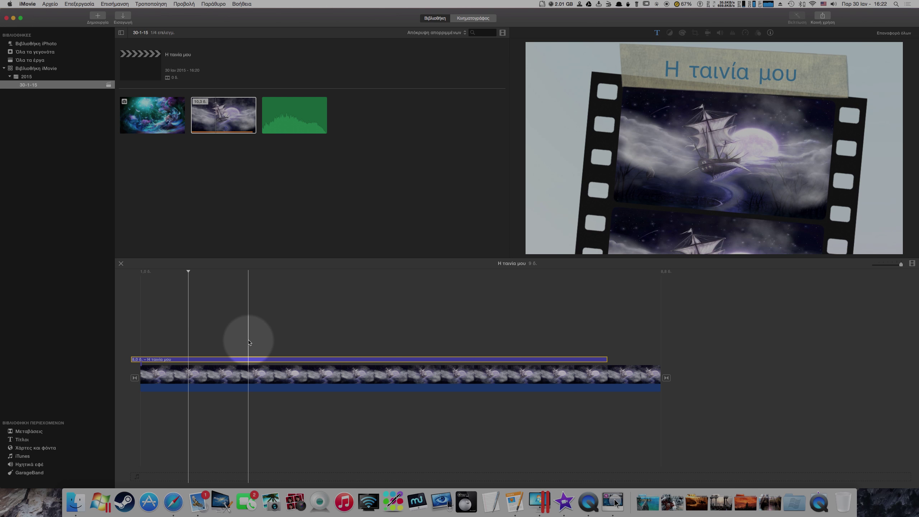
left_click(272, 344)
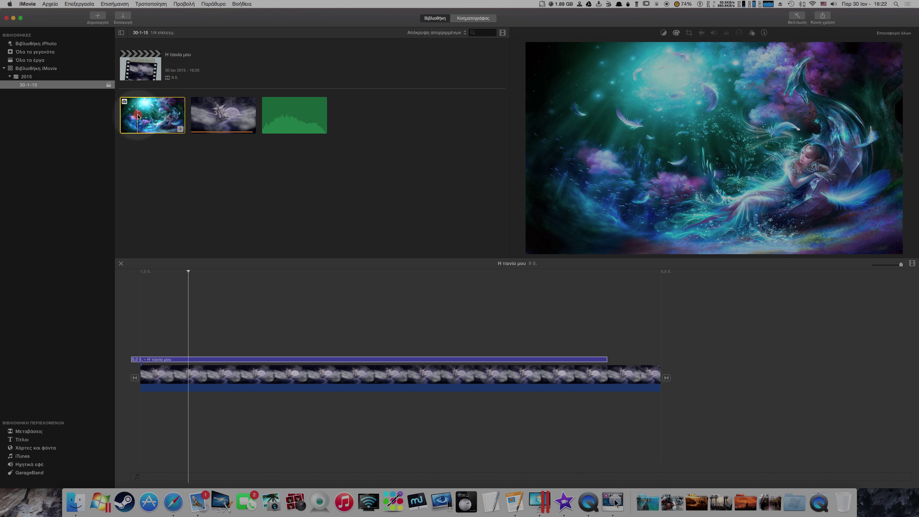
left_click_drag(138, 115, 684, 380)
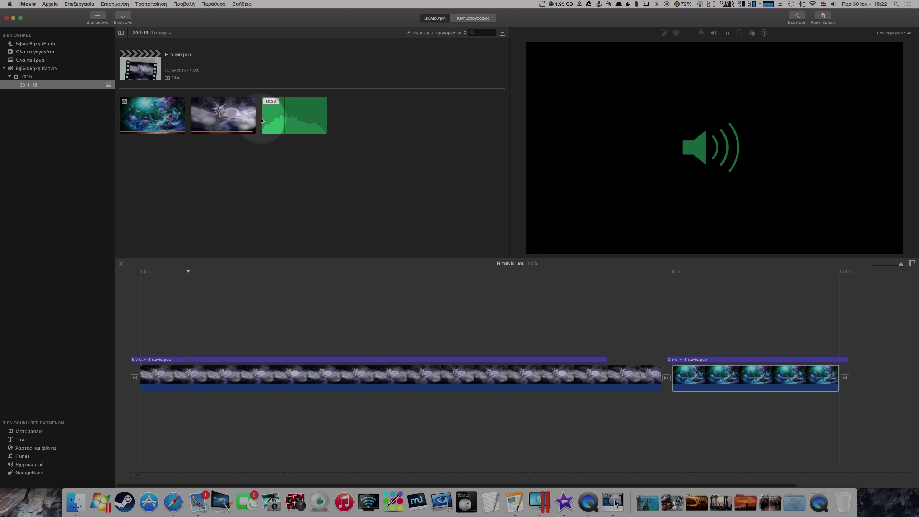
left_click(267, 118)
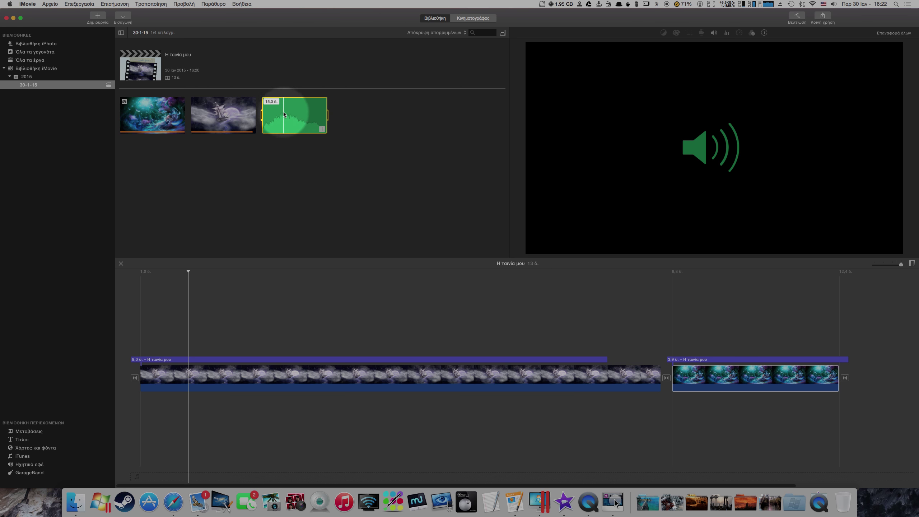
left_click_drag(283, 115, 140, 405)
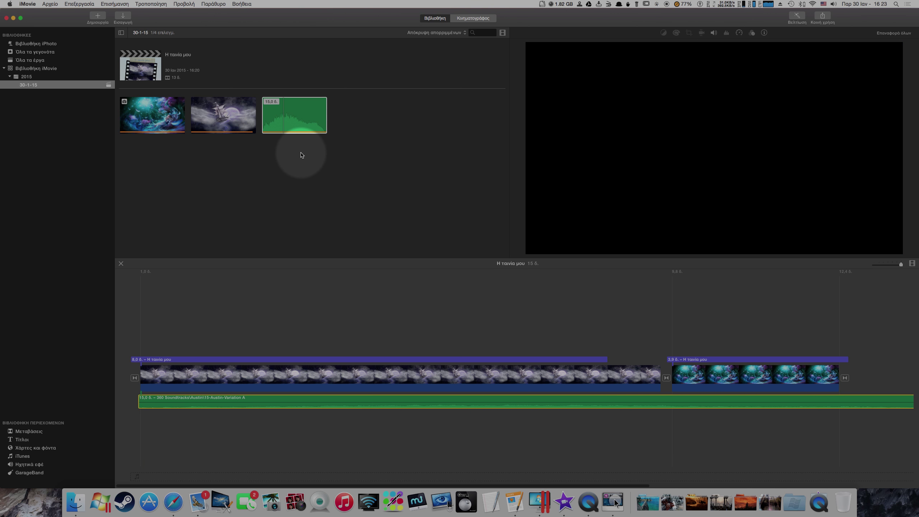
left_click(296, 122)
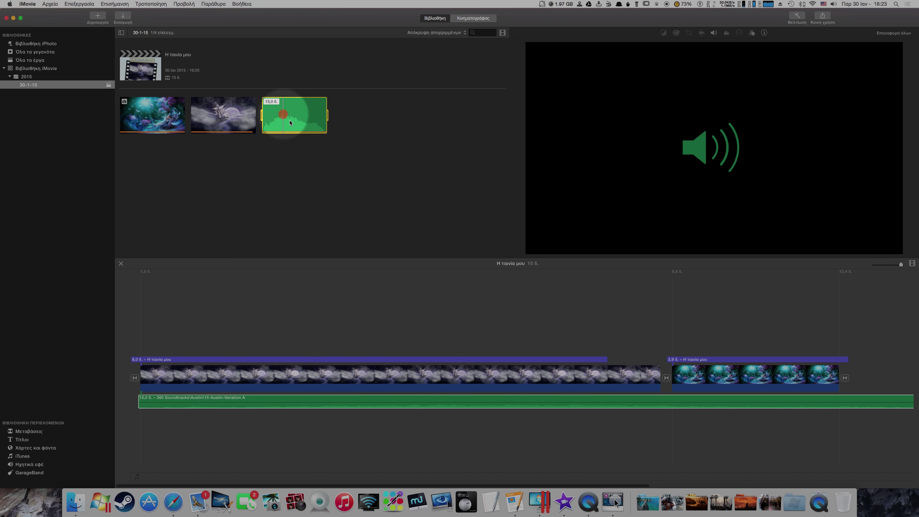
left_click_drag(290, 122, 142, 423)
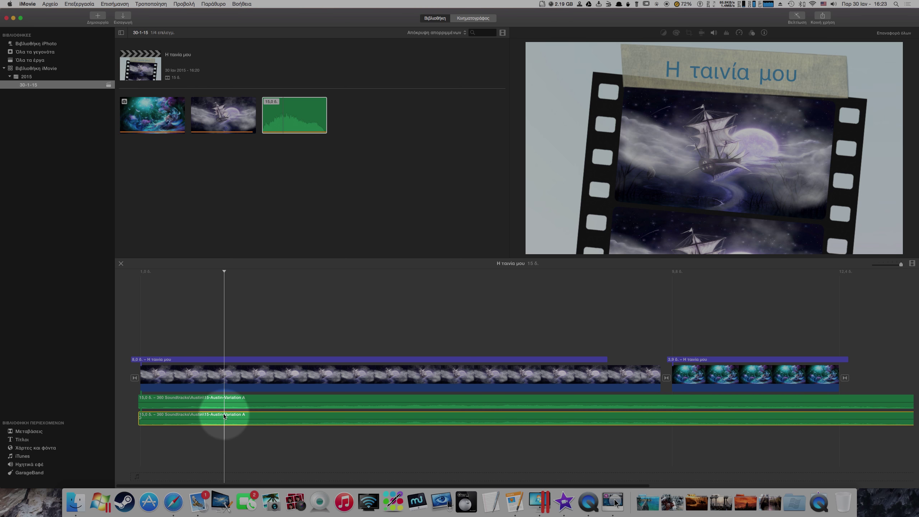
key("Delete")
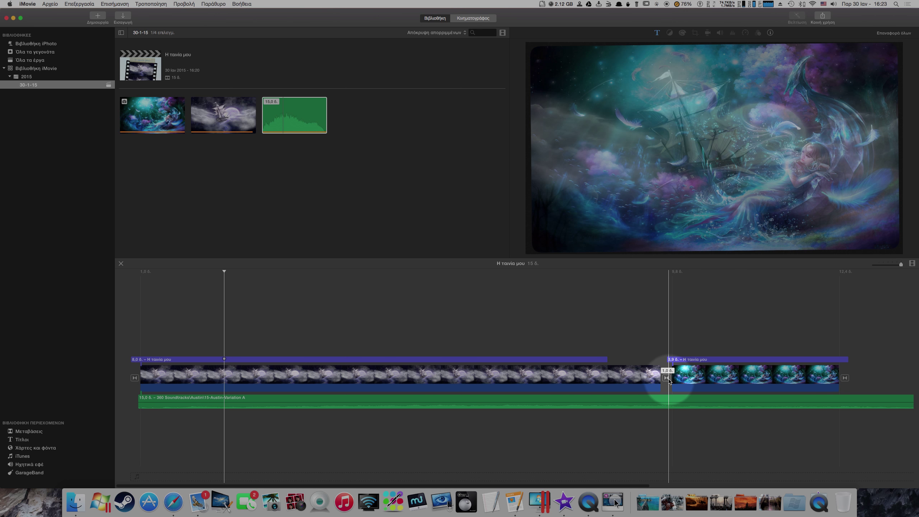
- Play the movie across the transition between the ship clip and the fantasy image
left_click(667, 278)
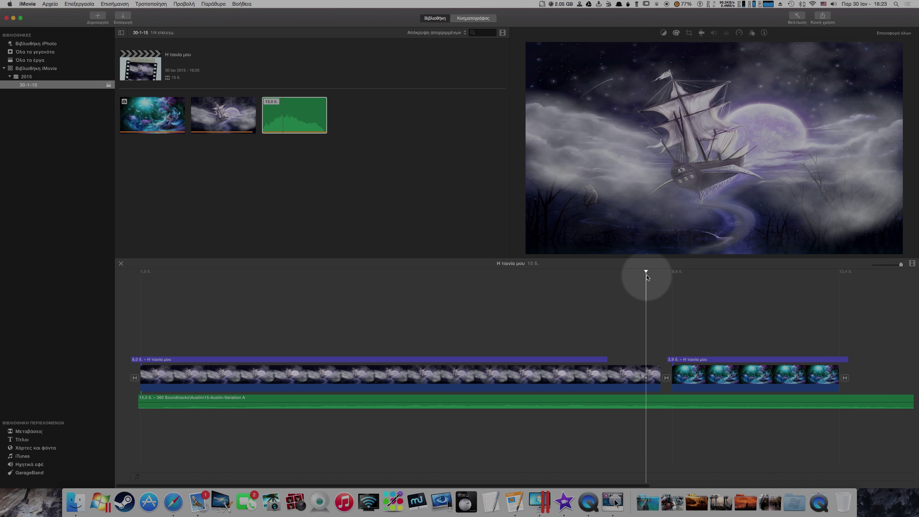
key("space")
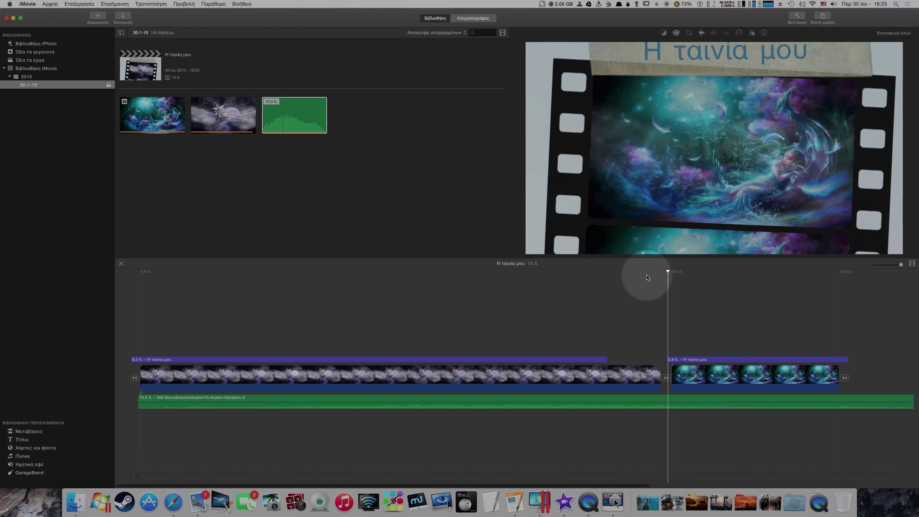
left_click(667, 379)
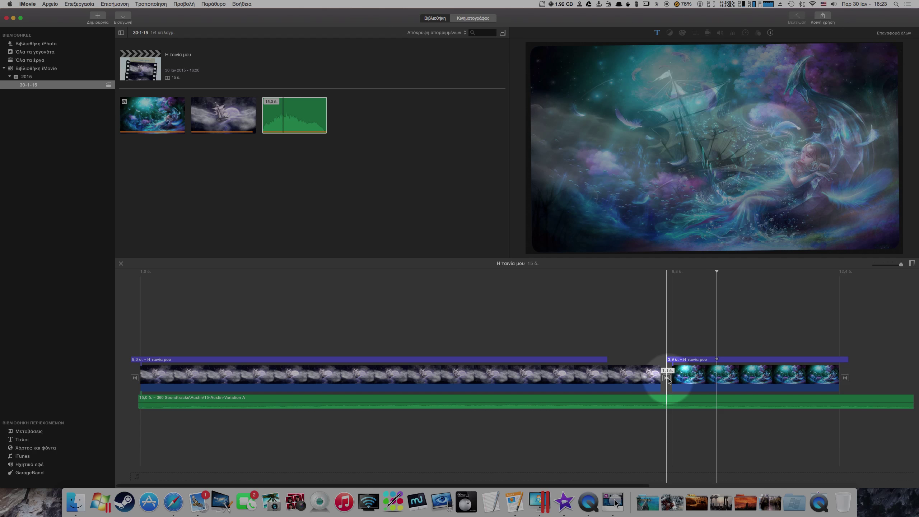
- Shorten the title over the ship clip to about 4.8 s by trimming its end, and play the movie back
left_click(507, 359)
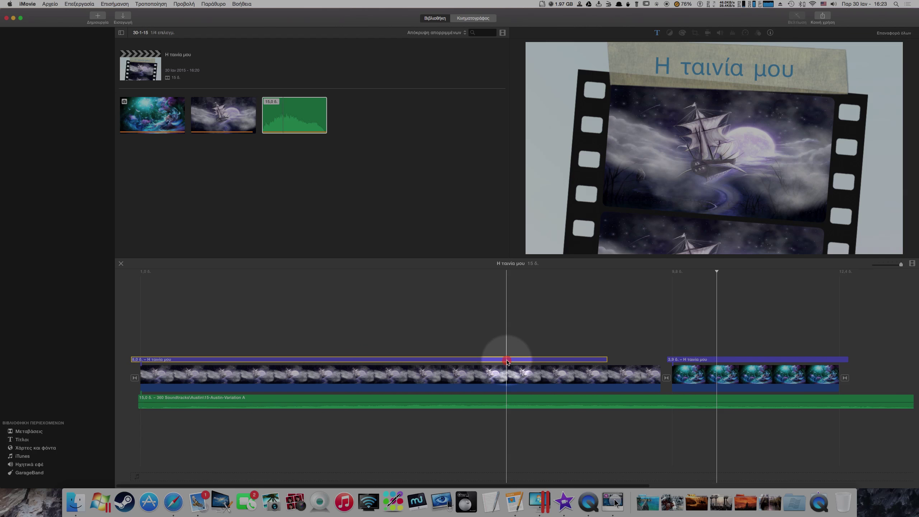
left_click_drag(607, 360, 398, 359)
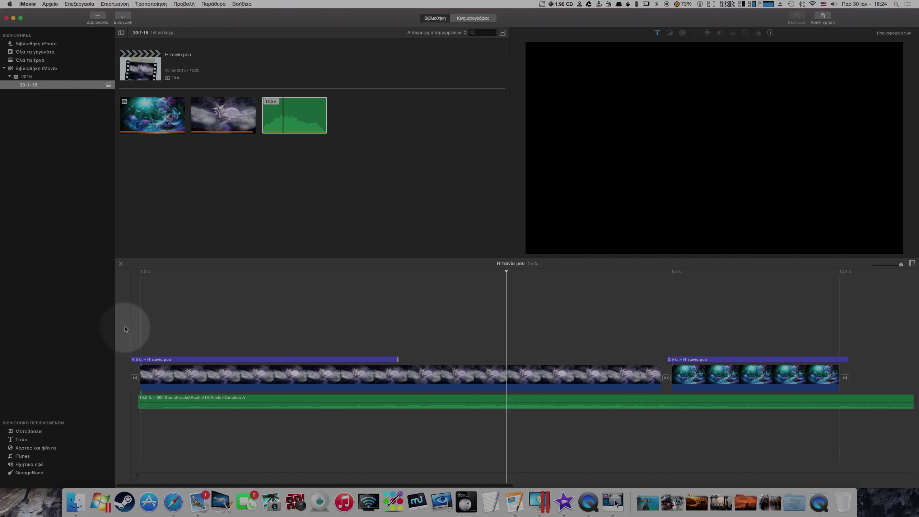
key("space")
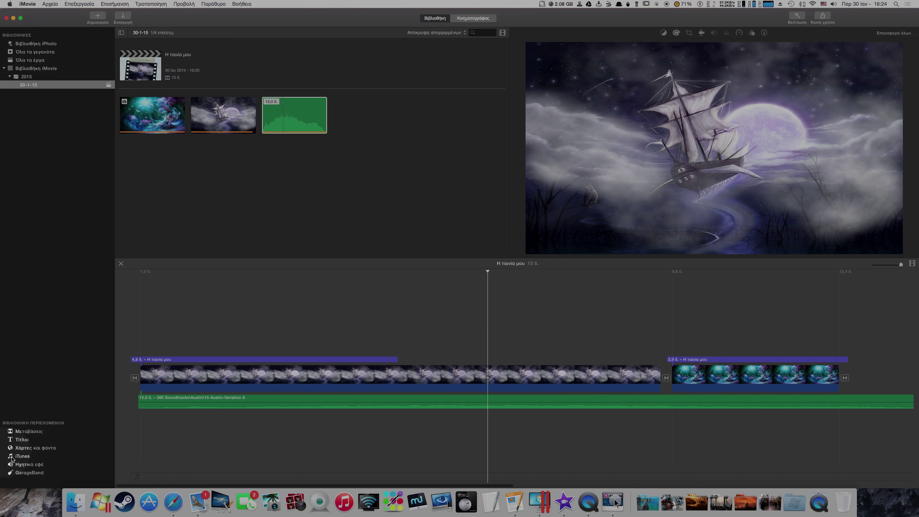
- Apply the Περιδίνηση έξω transition between the ship clip and the fantasy image
left_click(31, 434)
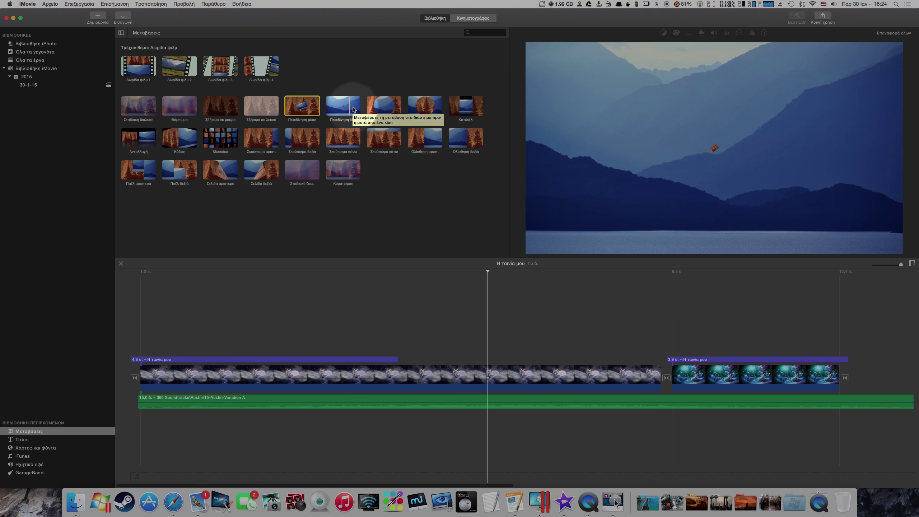
left_click_drag(353, 110, 670, 373)
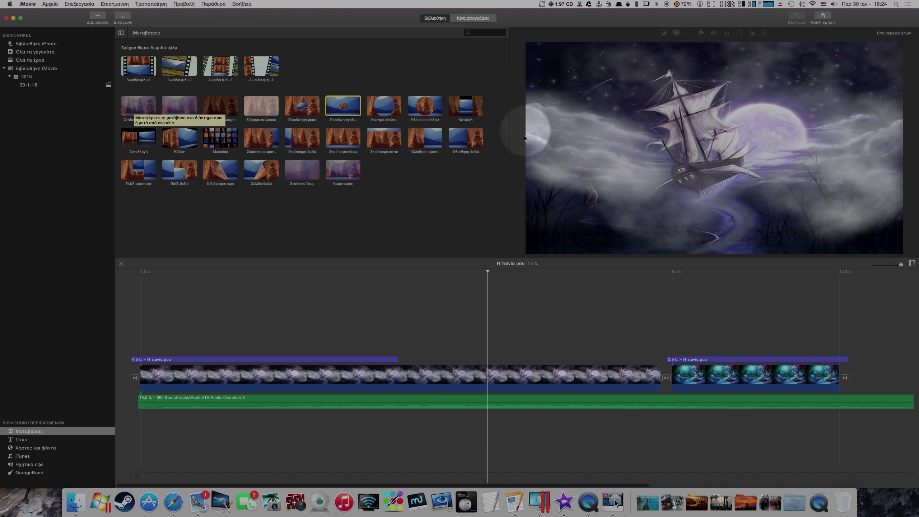
left_click(408, 295)
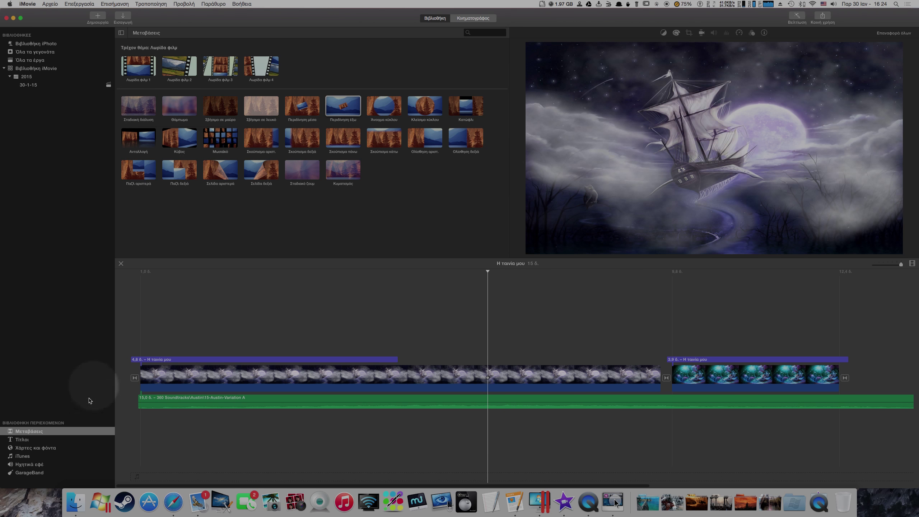
- Browse the title styles and the maps and backgrounds, and try to place the watercolour globe on the timeline
left_click(22, 441)
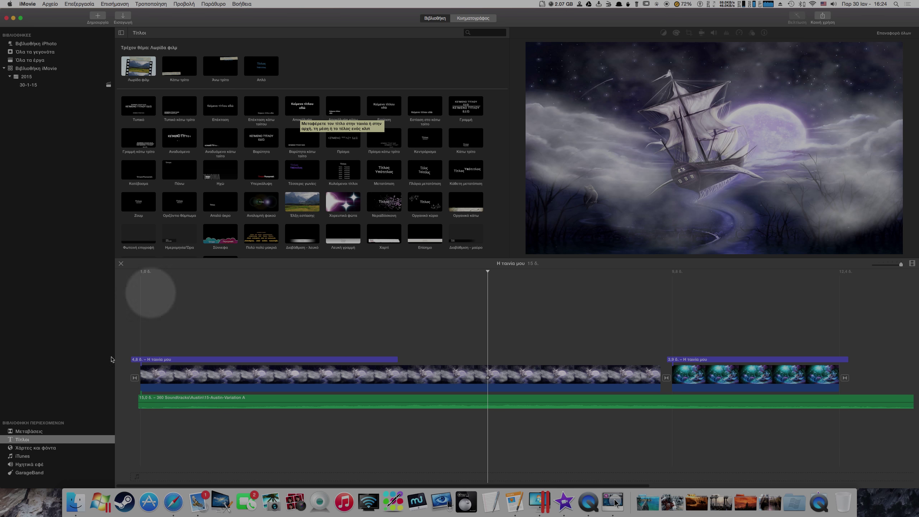
left_click(44, 449)
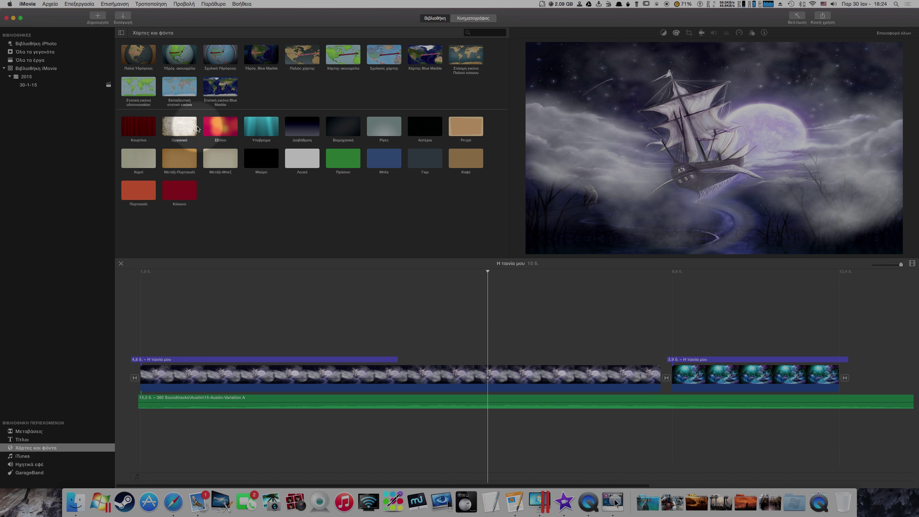
left_click(132, 60)
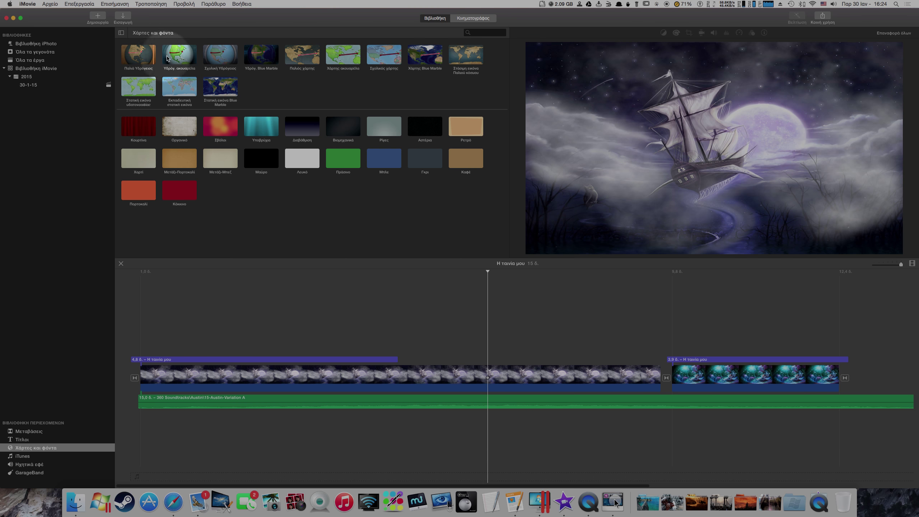
left_click(186, 57)
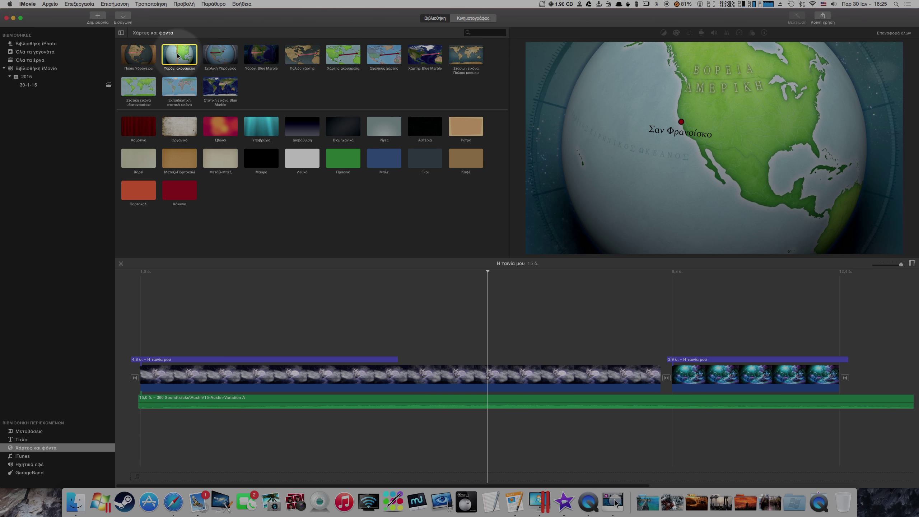
left_click_drag(179, 56, 614, 322)
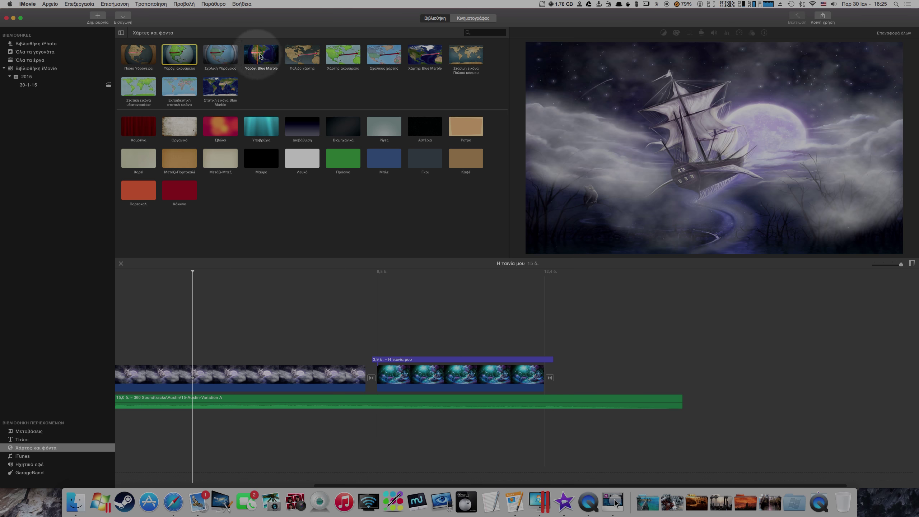
- Preview a few map styles, then add the Blue Marble globe after the last clip in the timeline
left_click(341, 56)
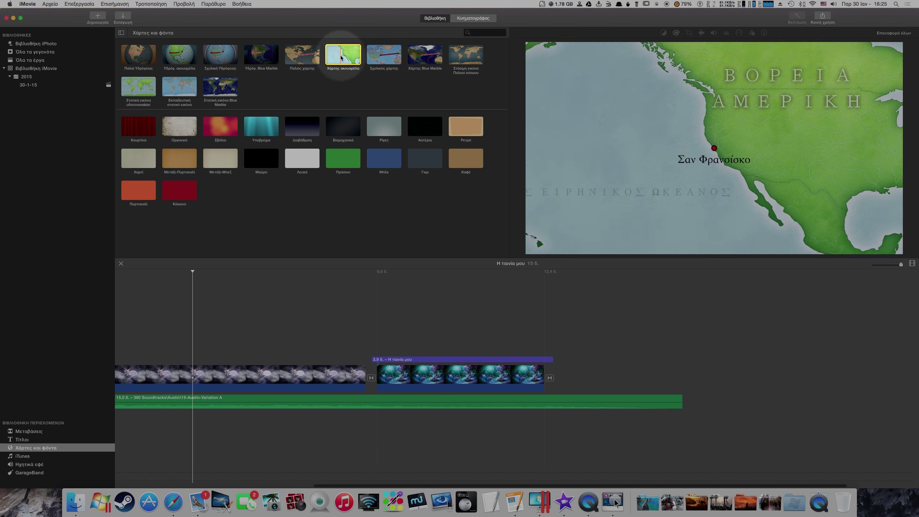
left_click(307, 59)
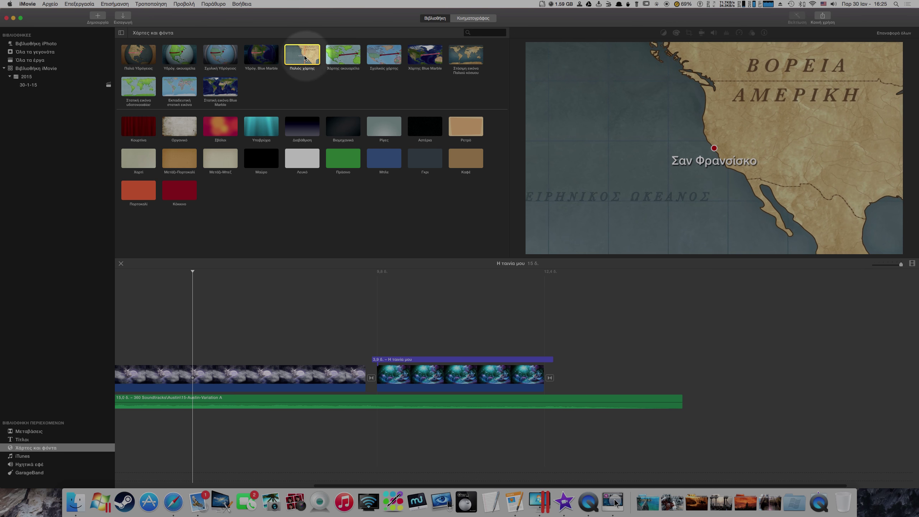
left_click(267, 55)
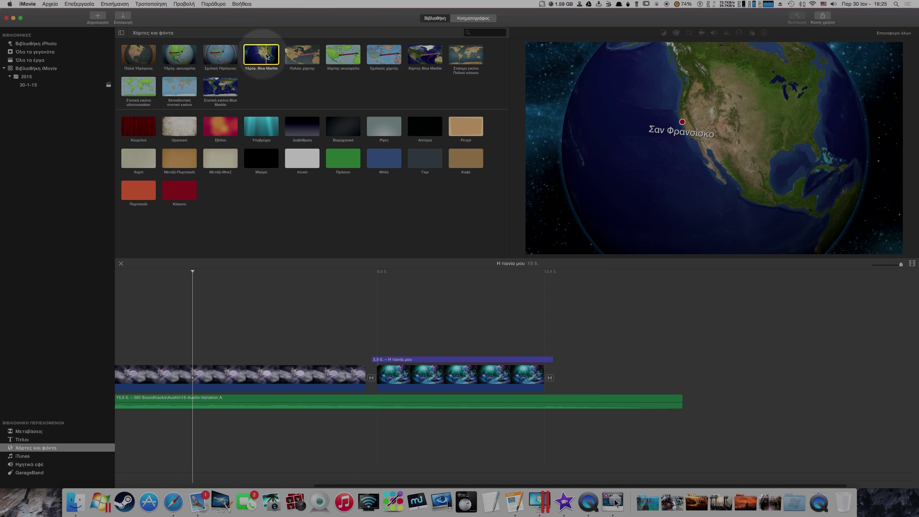
left_click_drag(266, 55, 576, 376)
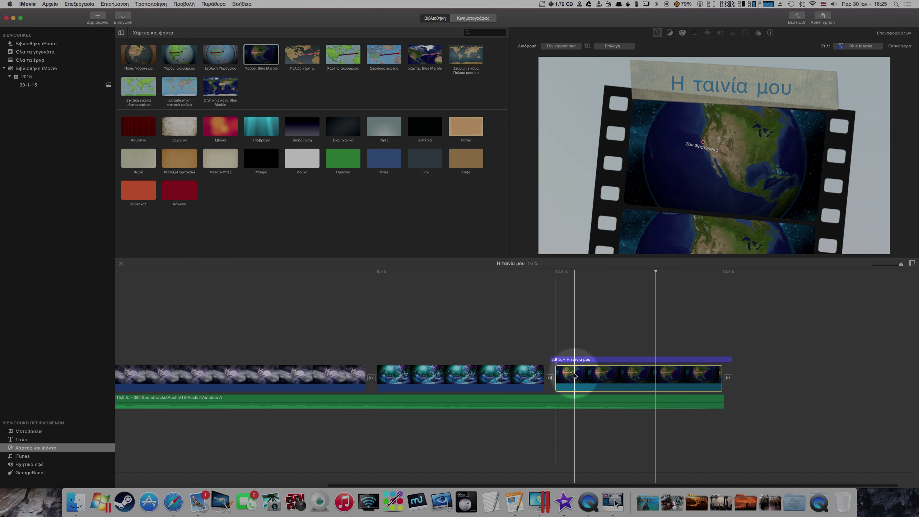
left_click(593, 374)
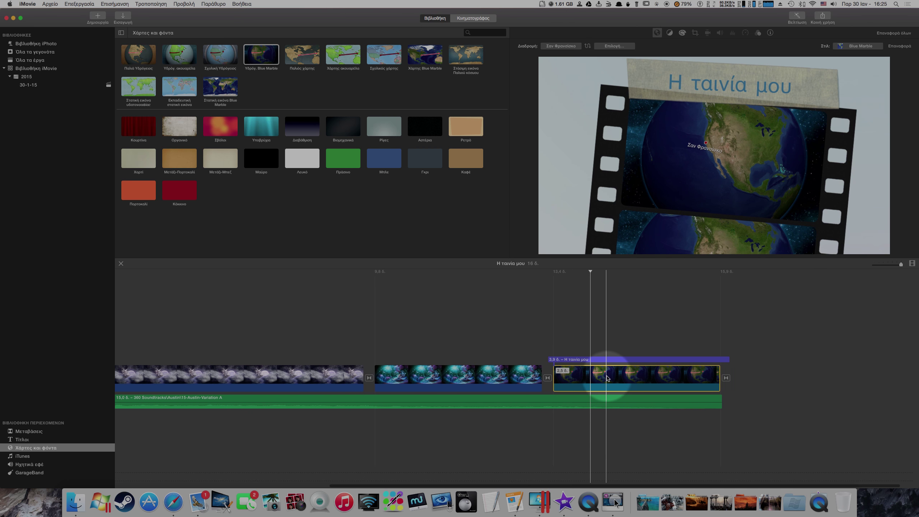
left_click(607, 377)
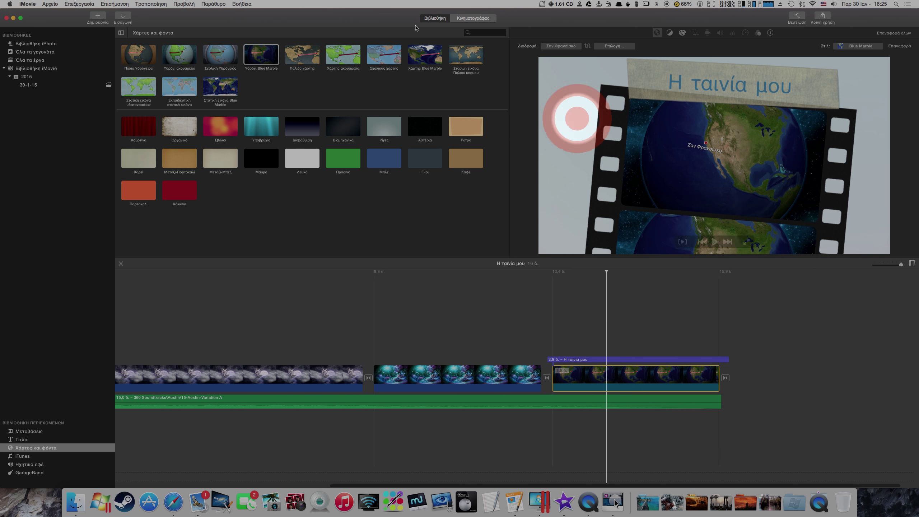
- Check the start location, then set the end location of the Blue Marble globe's route to BDU – Bardufoss, Norway
left_click(558, 49)
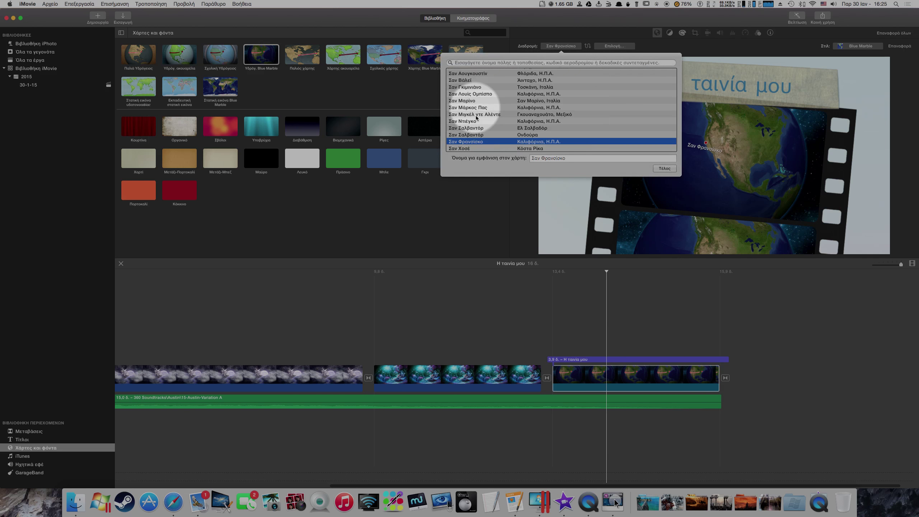
left_click(559, 46)
left_click(615, 47)
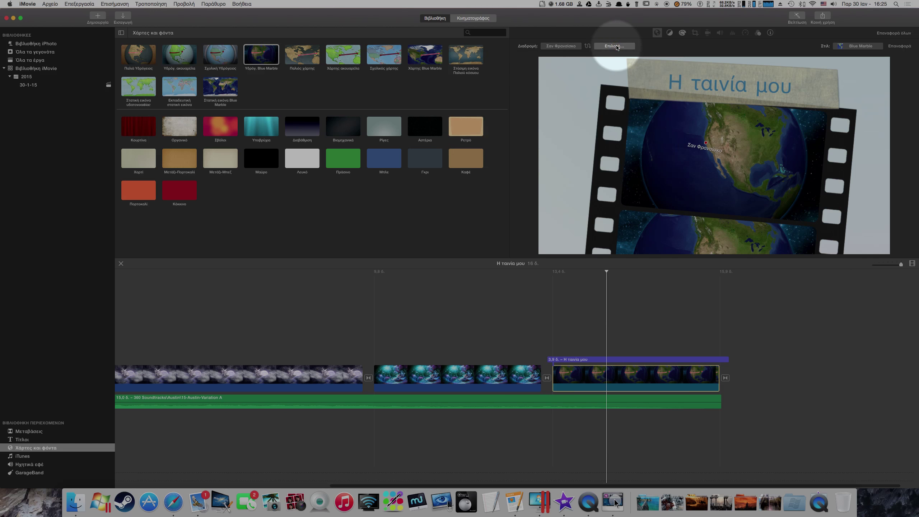
left_click(617, 46)
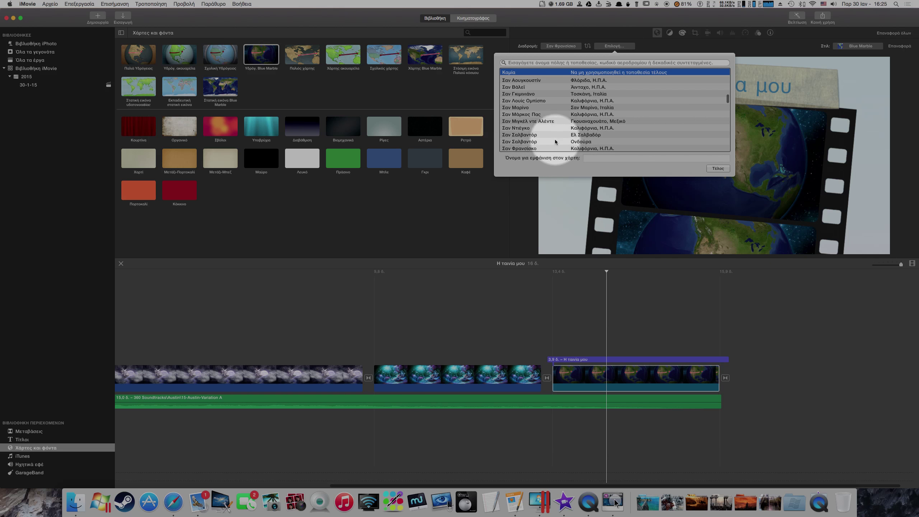
scroll(556, 142, "down", 10)
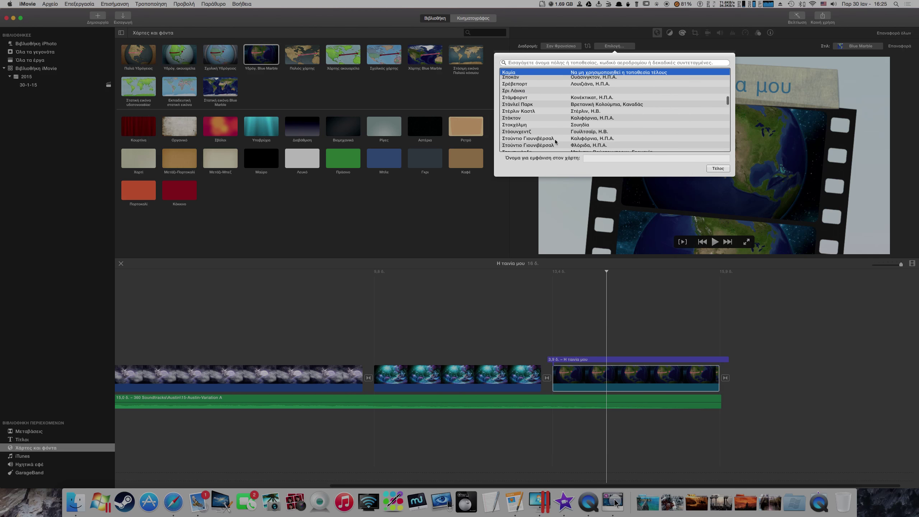
scroll(556, 142, "down", 3)
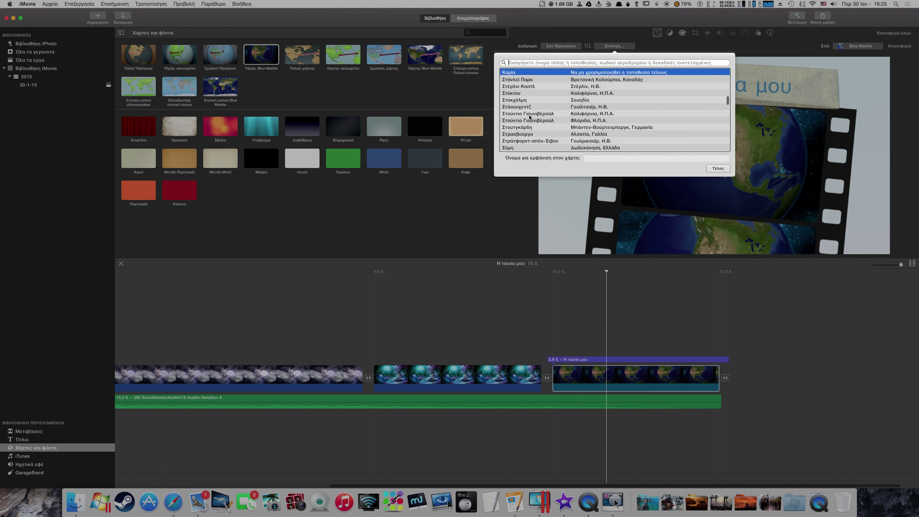
scroll(530, 117, "down", 15)
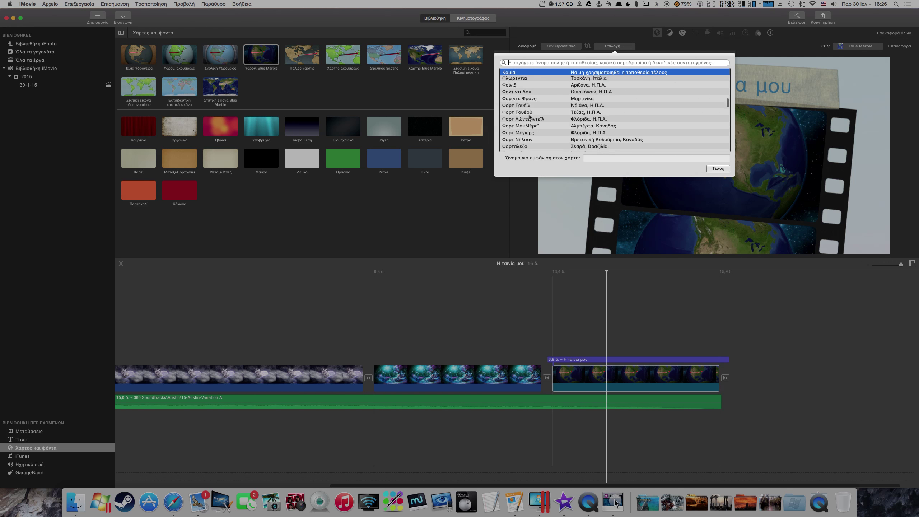
scroll(530, 117, "down", 15)
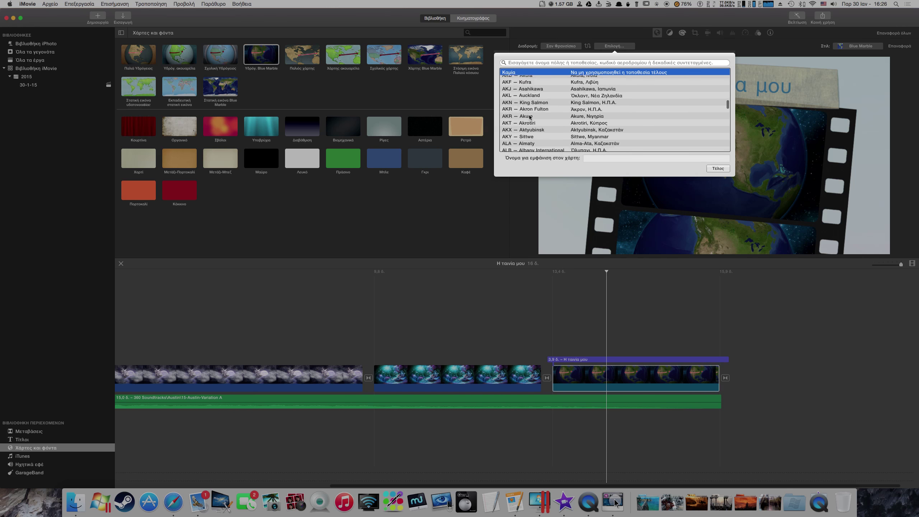
scroll(529, 117, "down", 15)
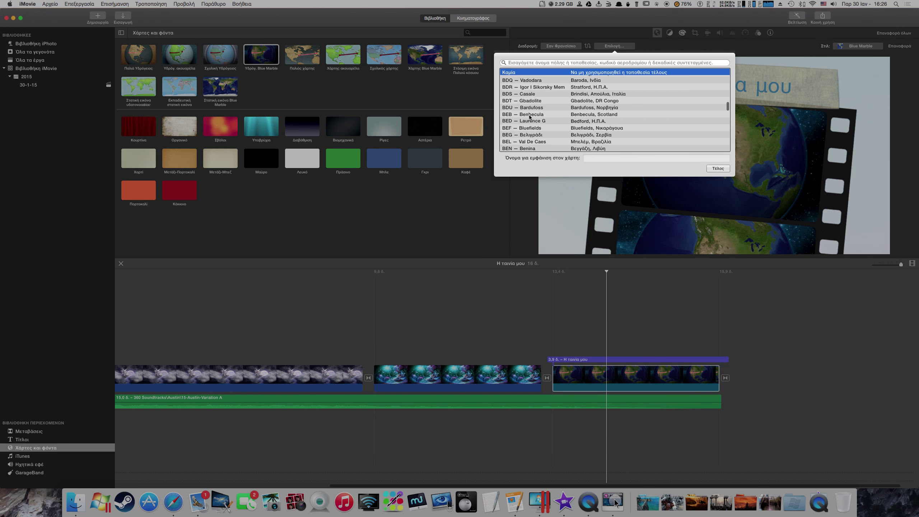
left_click(533, 109)
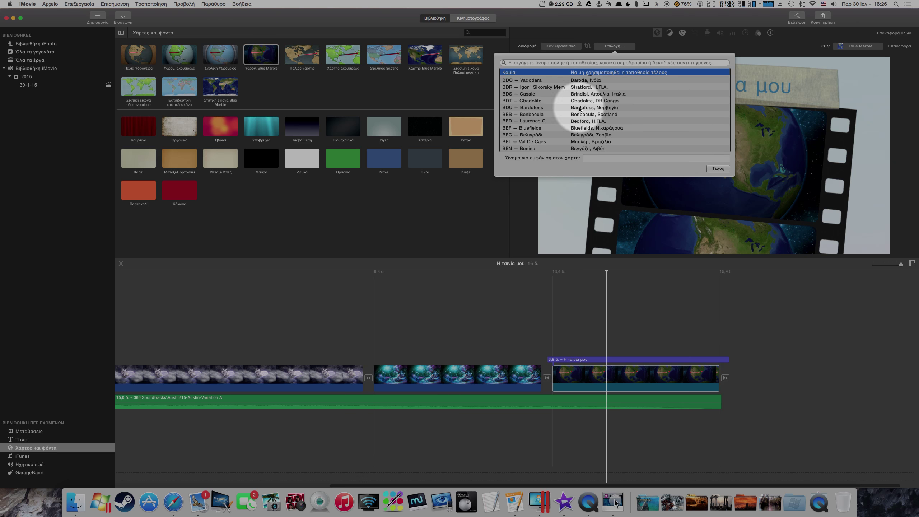
left_click(600, 108)
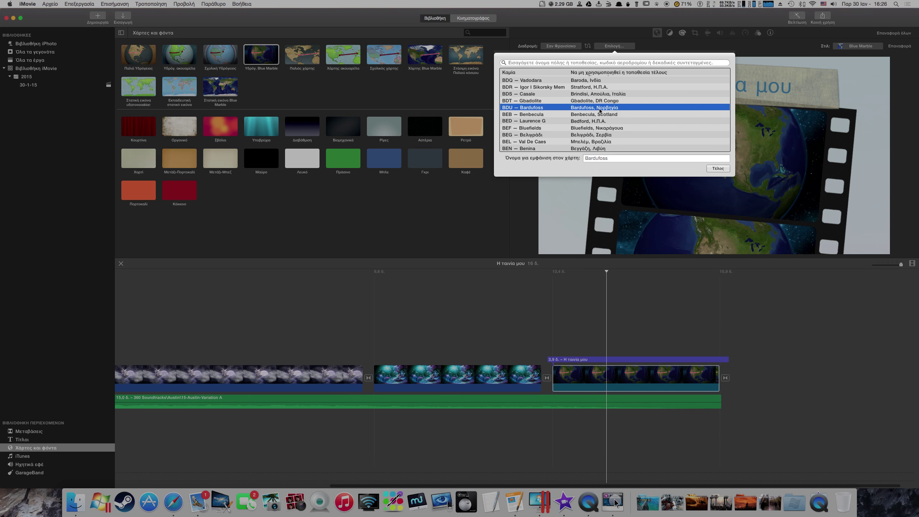
left_click(719, 169)
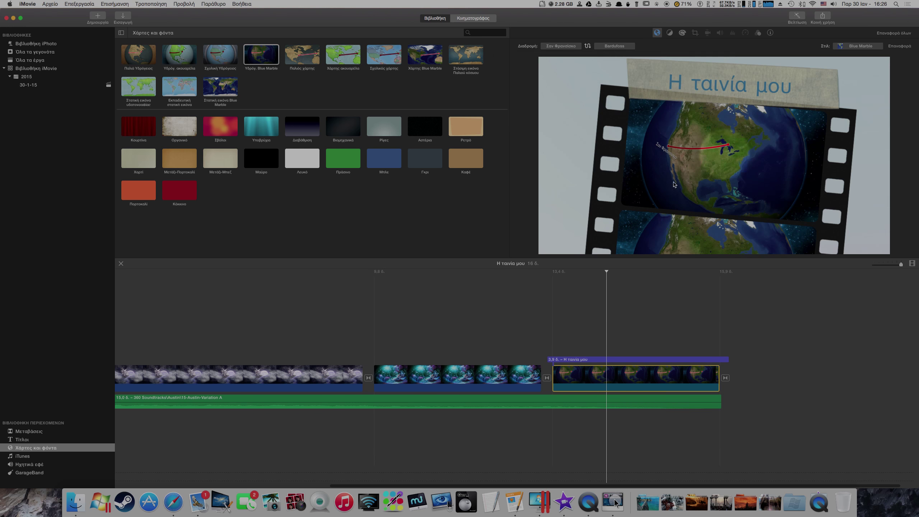
- Play back the globe clip from its beginning to preview the animated route
left_click(557, 300)
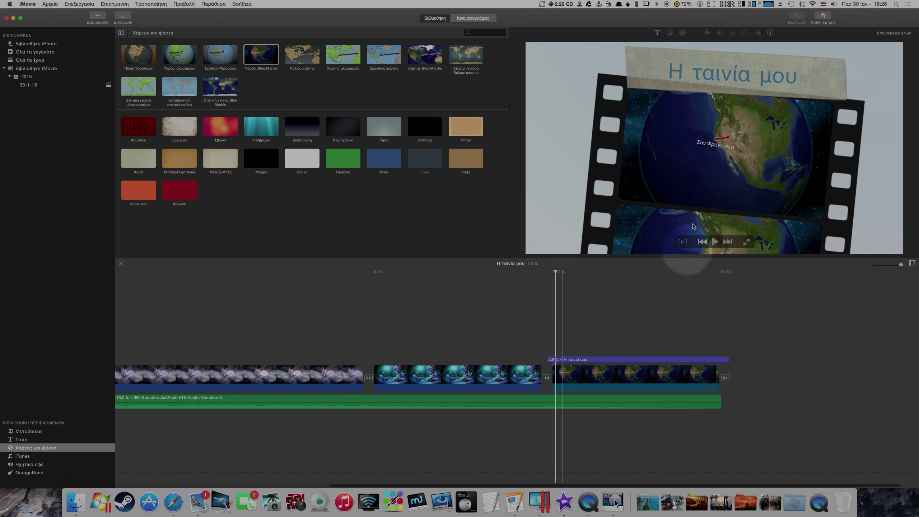
mouse_move(718, 243)
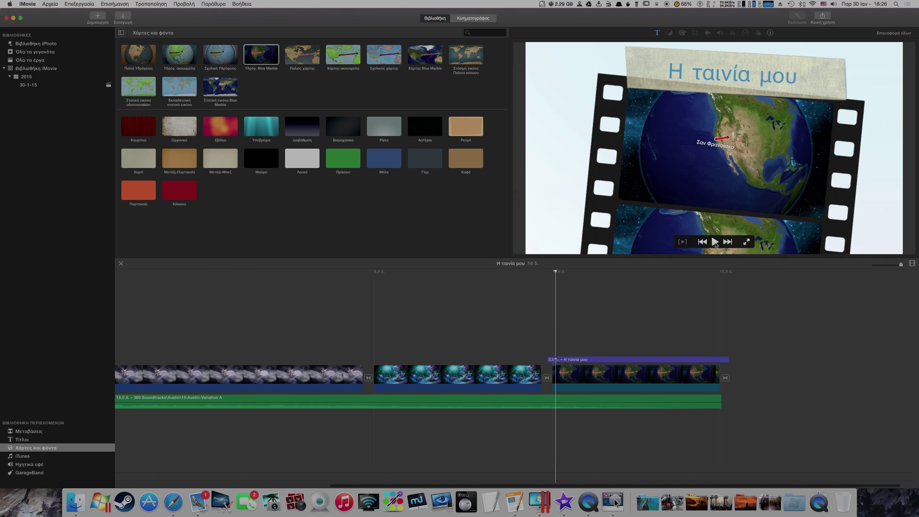
left_click(715, 242)
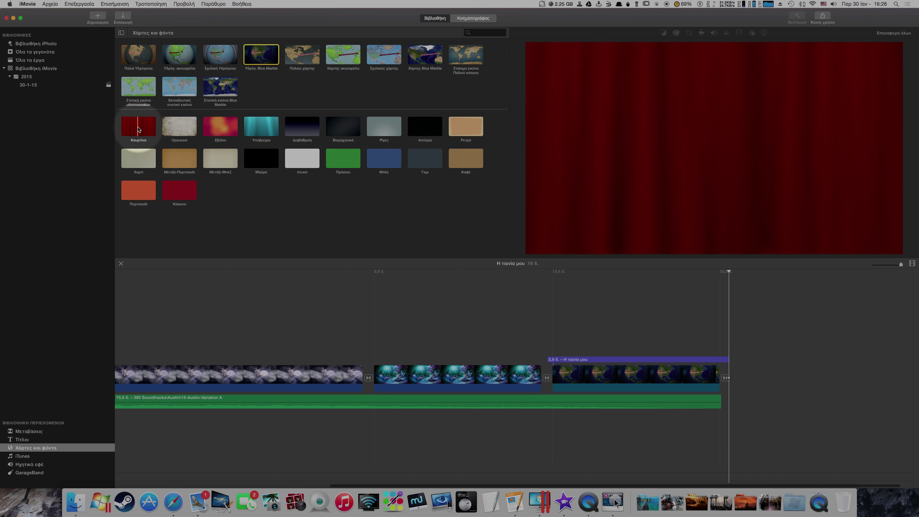
- Return to the start of the movie and browse the iTunes songs and the sound effects available for the soundtrack
scroll(326, 318, "left", 5)
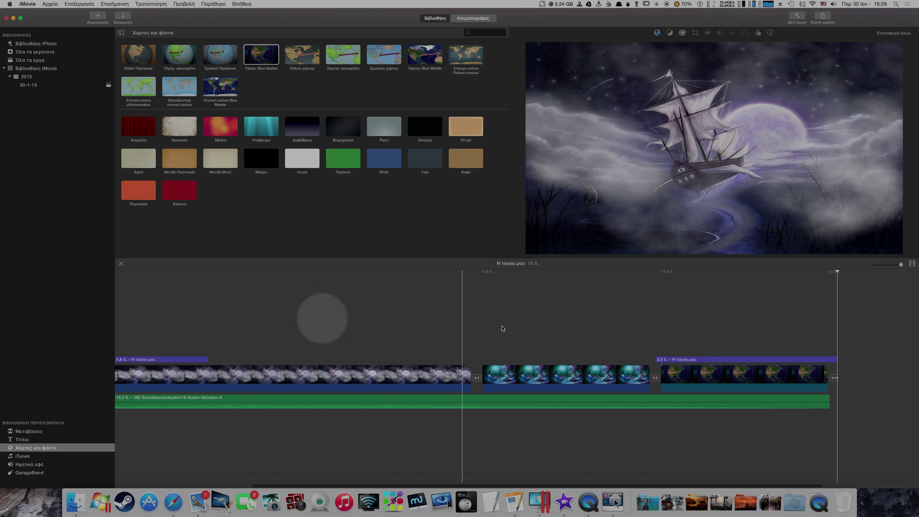
left_click(133, 322)
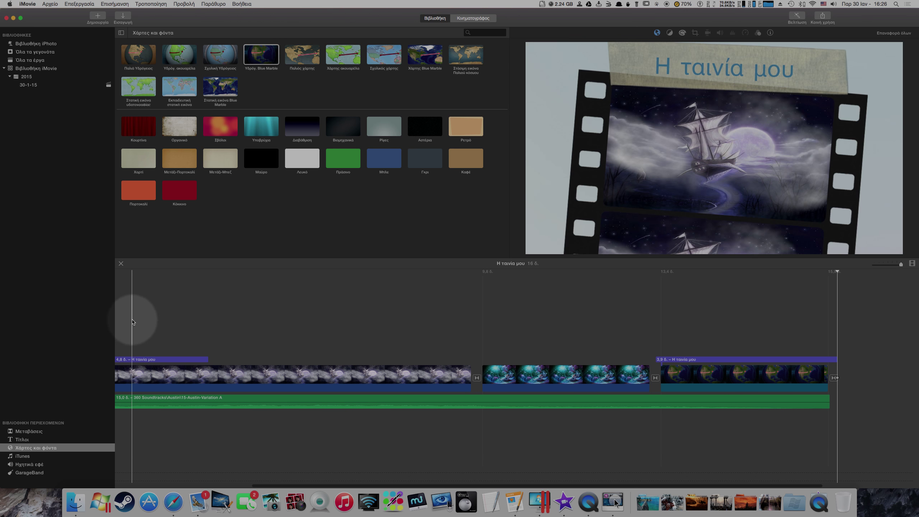
scroll(133, 322, "up", 5)
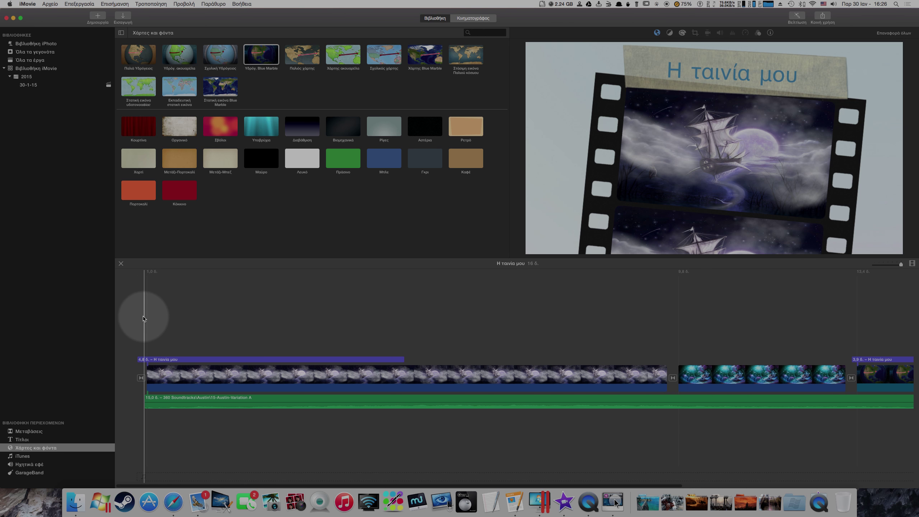
scroll(143, 319, "right", 1)
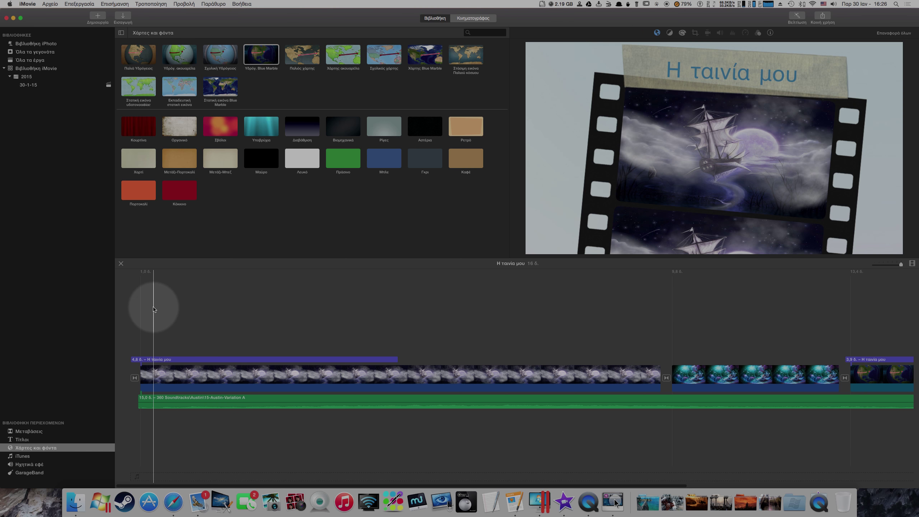
left_click(21, 457)
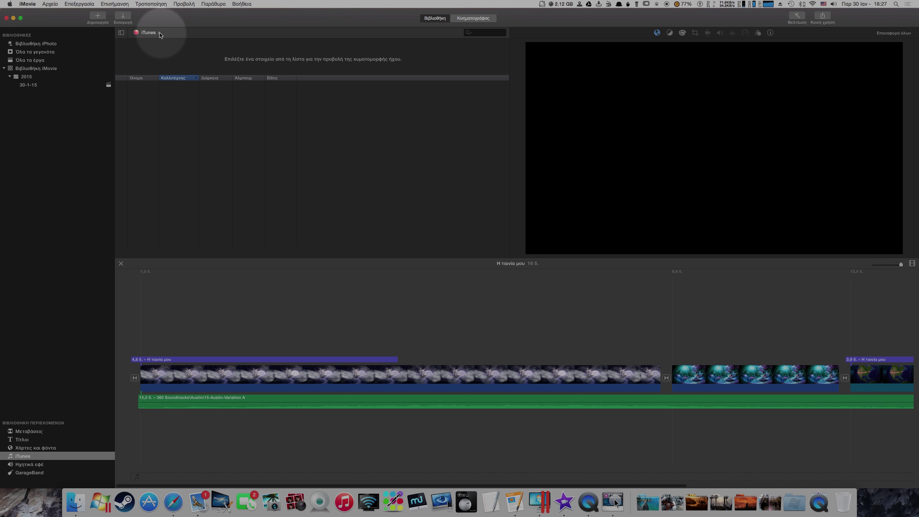
left_click(283, 94)
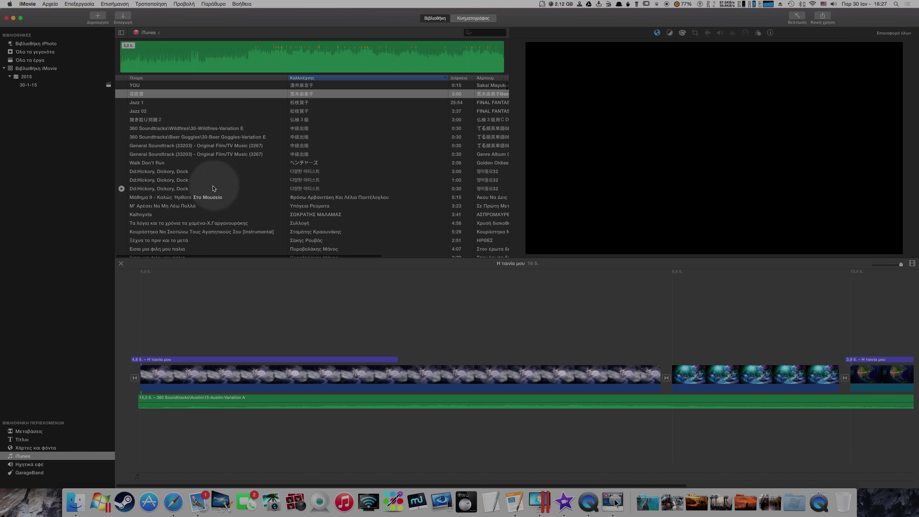
left_click(166, 58)
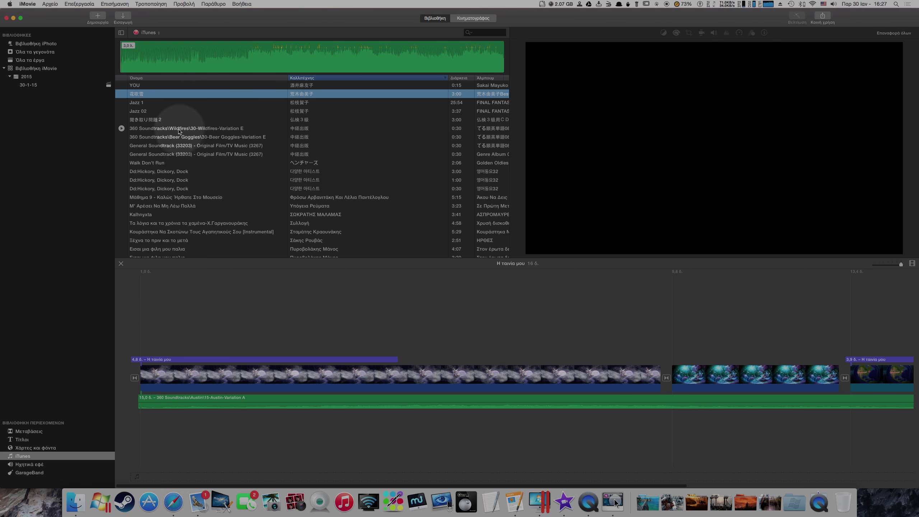
left_click(30, 465)
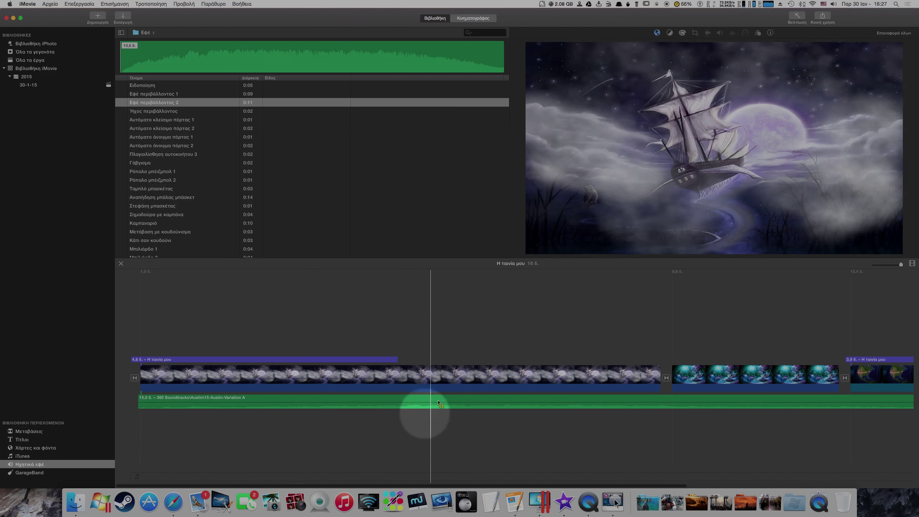
- Apply automatic colour balance to the ship clip
left_click(419, 378)
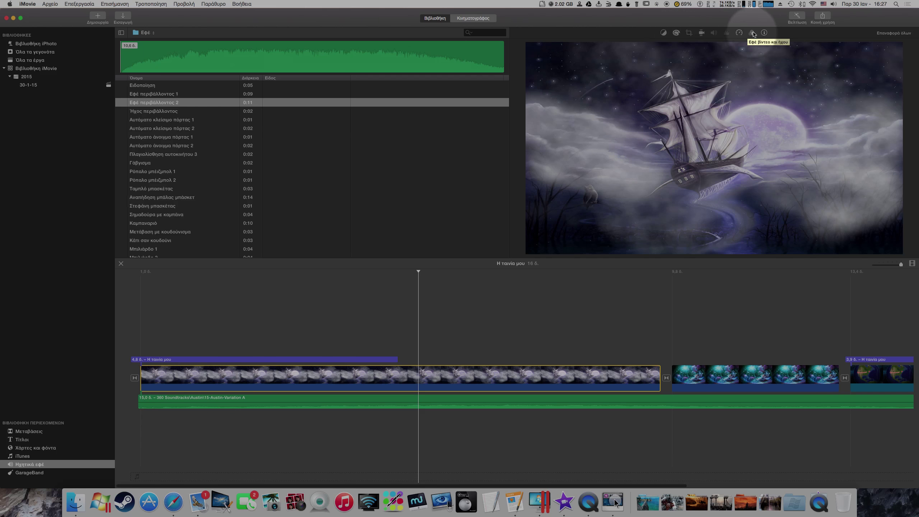
left_click(663, 32)
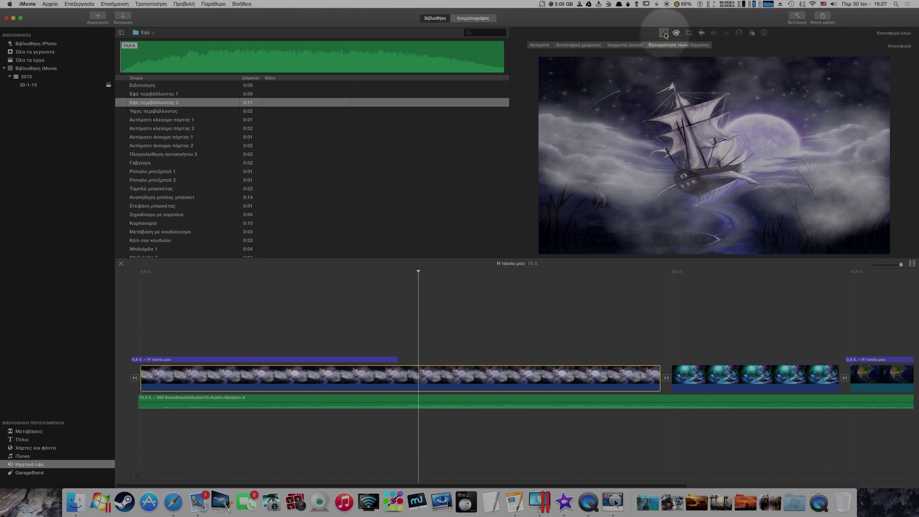
left_click(542, 47)
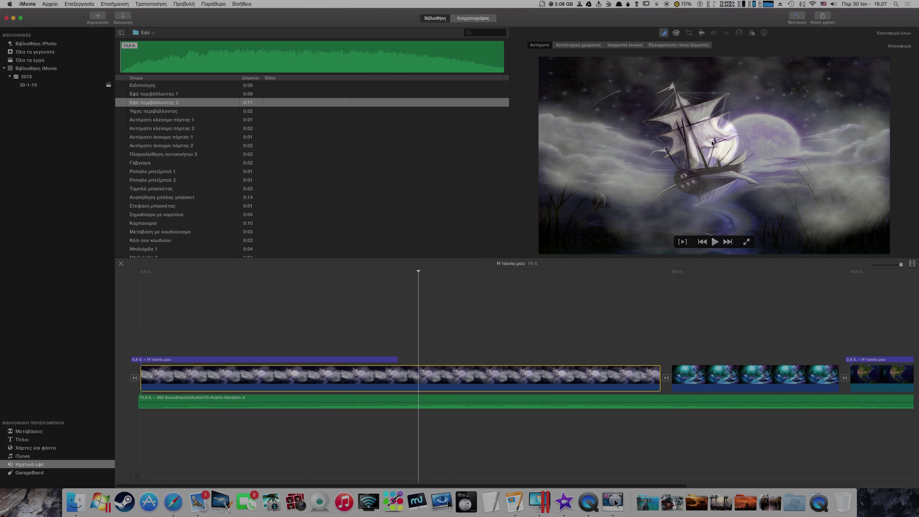
- Match the ship clip's colours to a frame of the fantasy image and apply the match
left_click(580, 46)
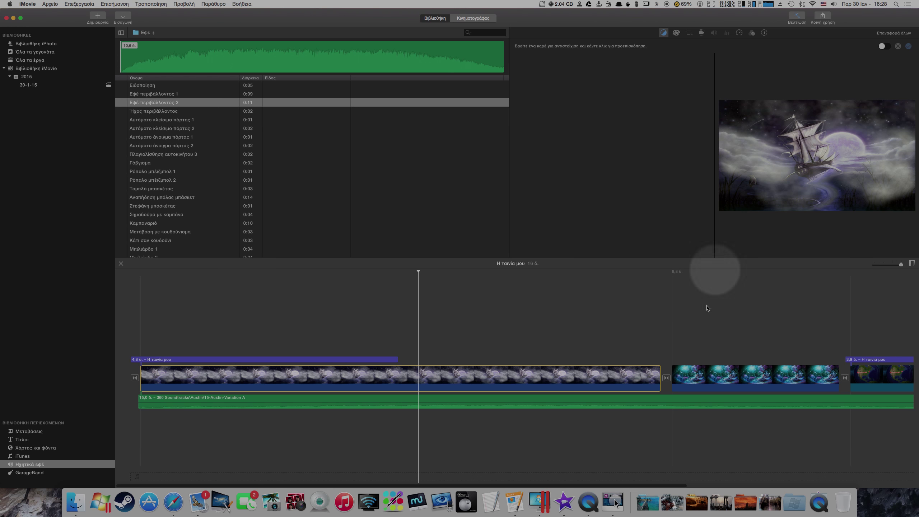
left_click(701, 371)
left_click_drag(701, 373, 726, 374)
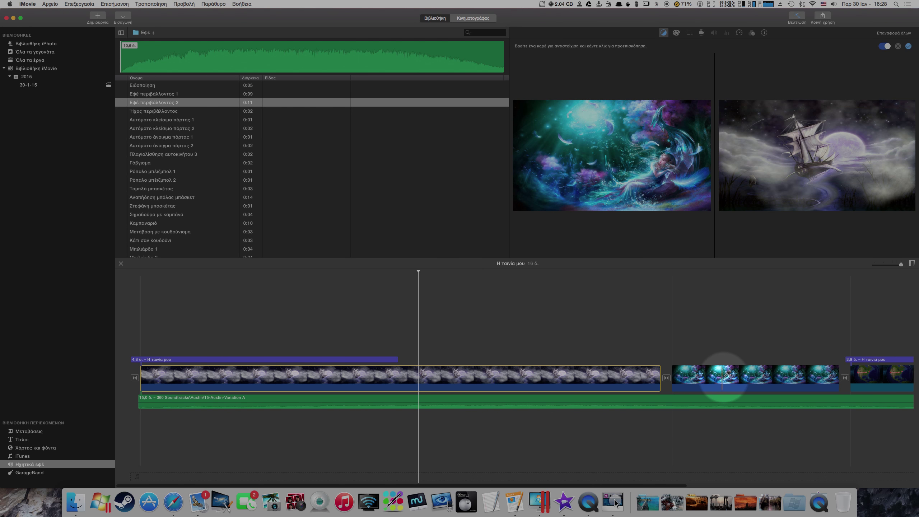
left_click_drag(727, 375, 674, 375)
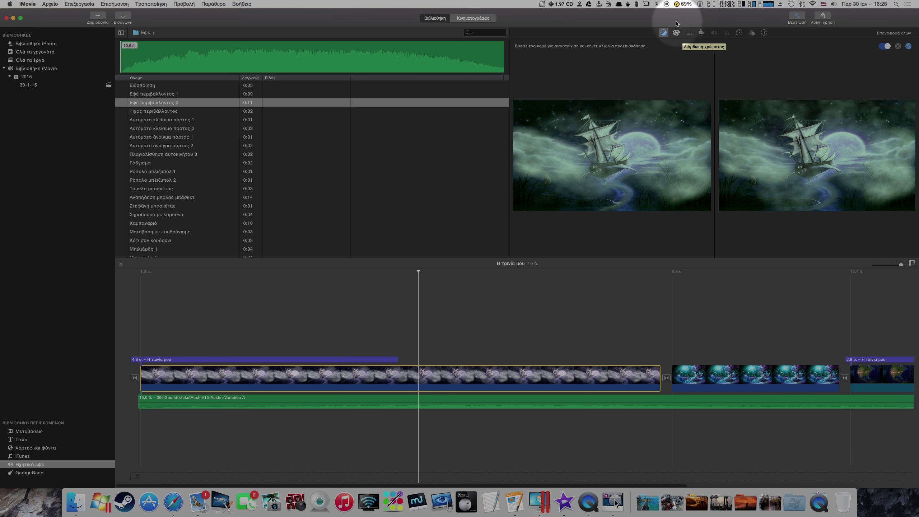
left_click(909, 47)
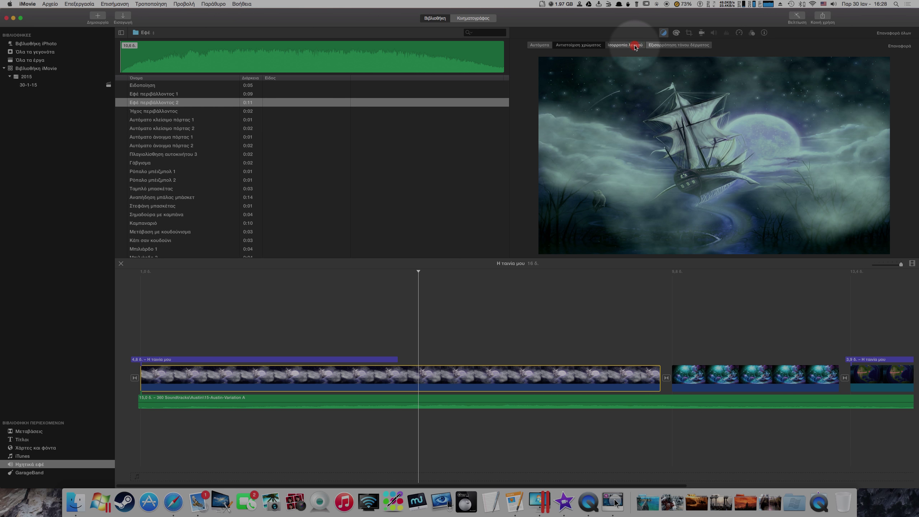
- Set the ship clip's white balance by sampling the upper part of the moon, and apply it
left_click(634, 45)
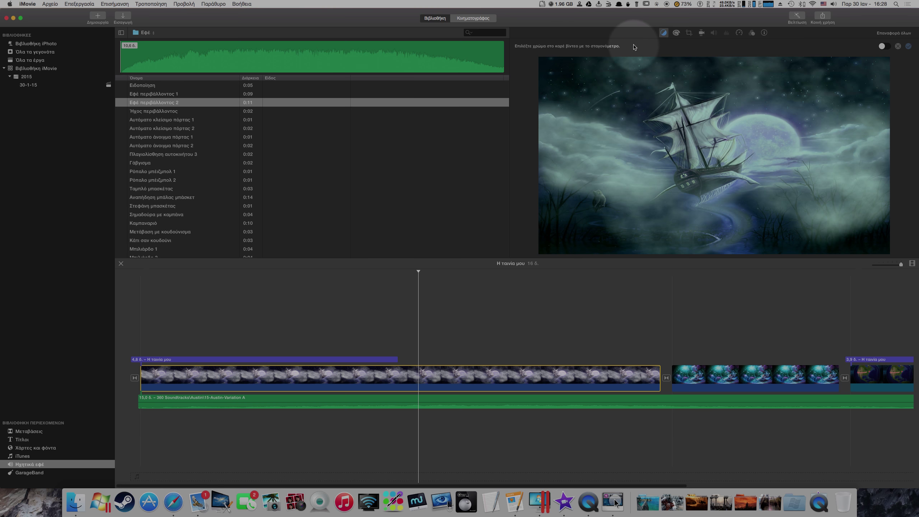
left_click(753, 115)
left_click(754, 115)
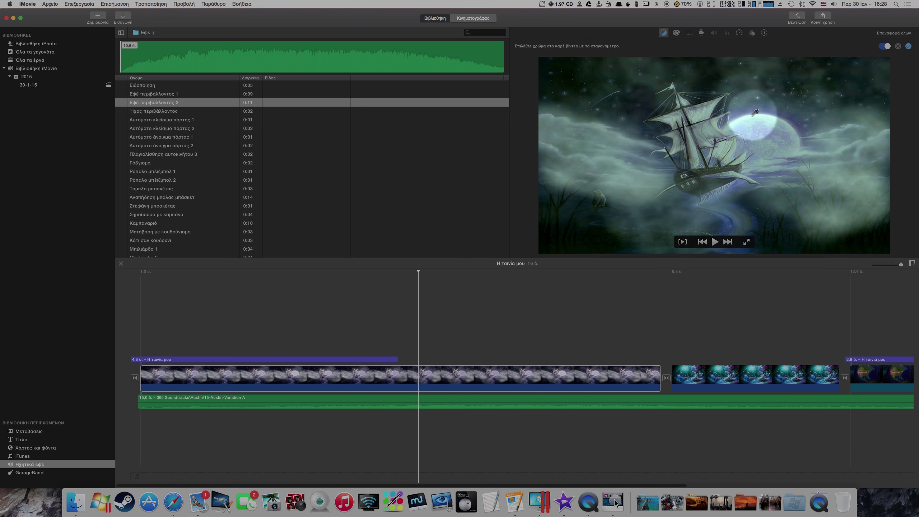
left_click(753, 114)
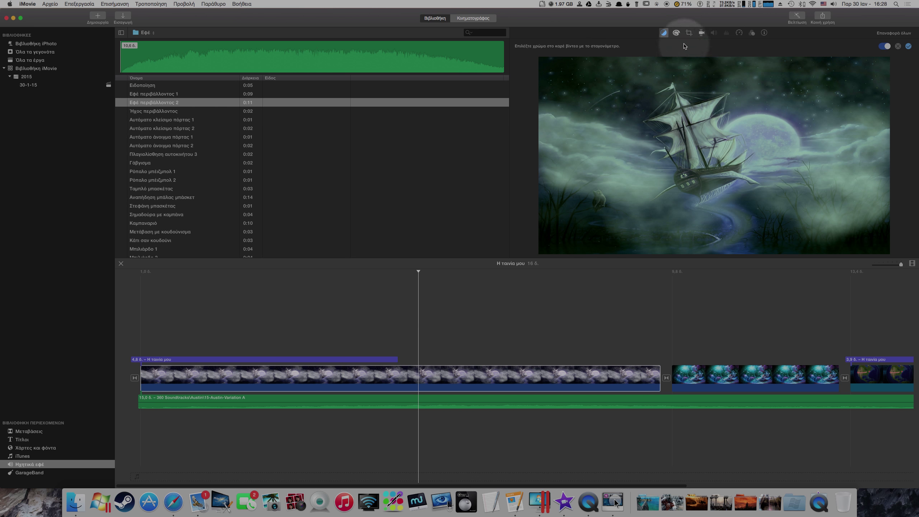
left_click(908, 47)
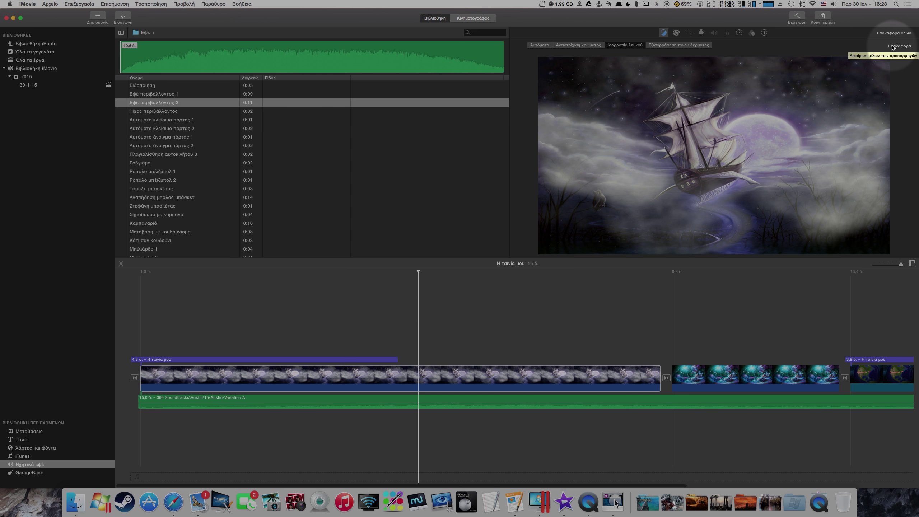
- Try slight adjustments to the ship clip's highlights, colour saturation and colour temperature, and turn the colour correction off
left_click(676, 33)
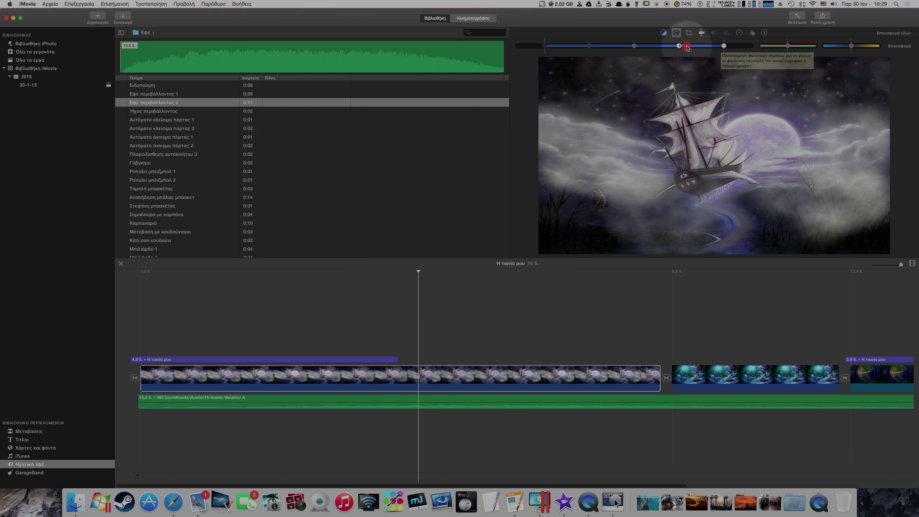
left_click_drag(680, 46, 684, 47)
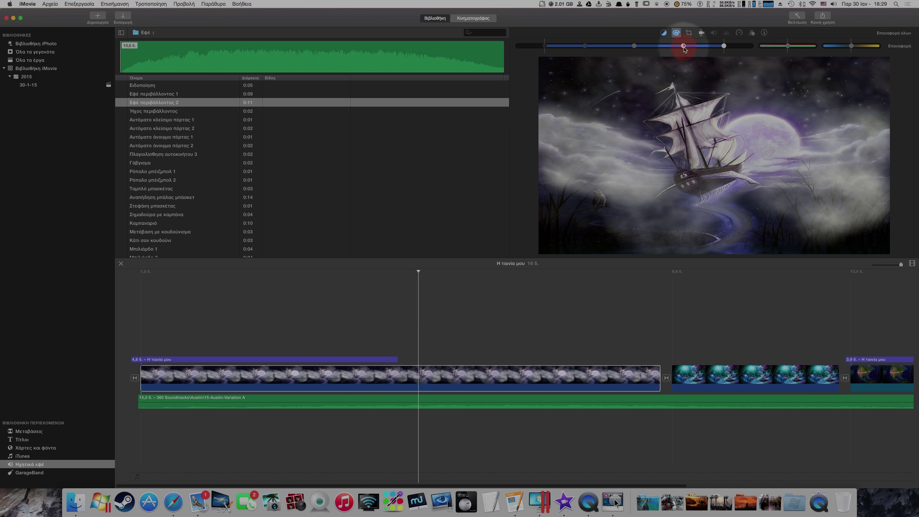
mouse_move(788, 46)
left_mouse_down()
mouse_move(805, 48)
mouse_move(782, 48)
mouse_move(790, 50)
left_mouse_up()
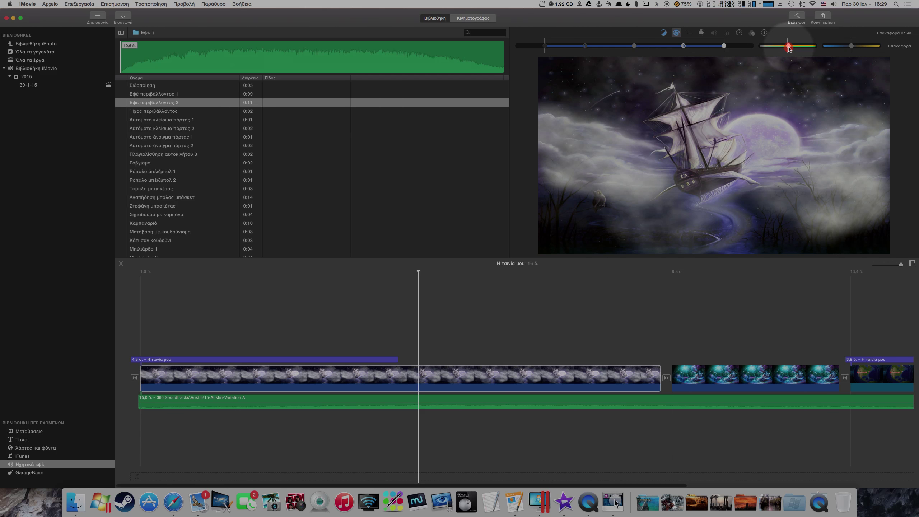
mouse_move(852, 47)
left_mouse_down()
mouse_move(874, 47)
mouse_move(839, 48)
mouse_move(853, 50)
left_mouse_up()
left_click(677, 33)
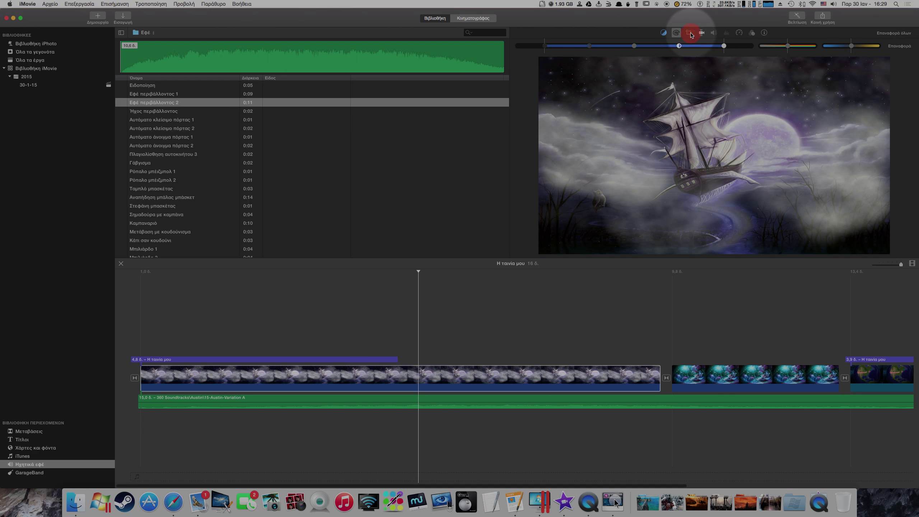
- Try cropping the ship clip to an area around the ship and moon, and extend the crop frame back to the whole image
left_click(690, 34)
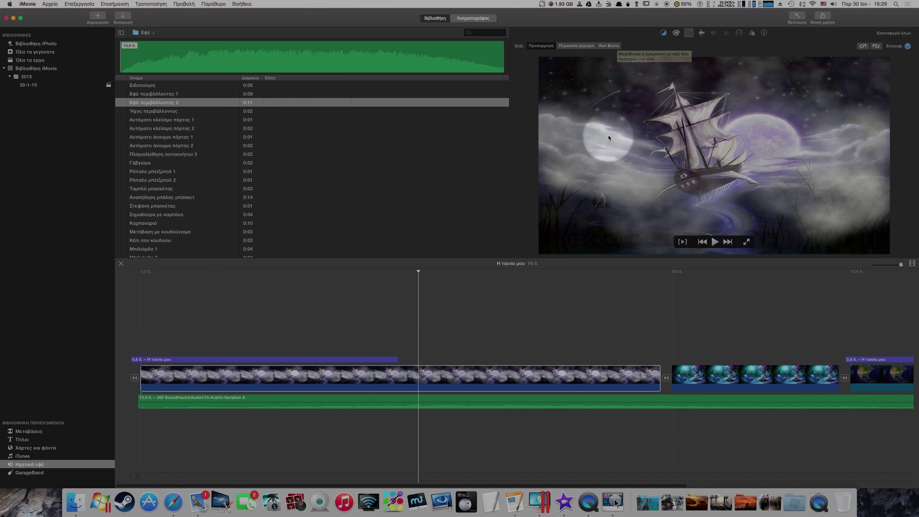
left_click(576, 46)
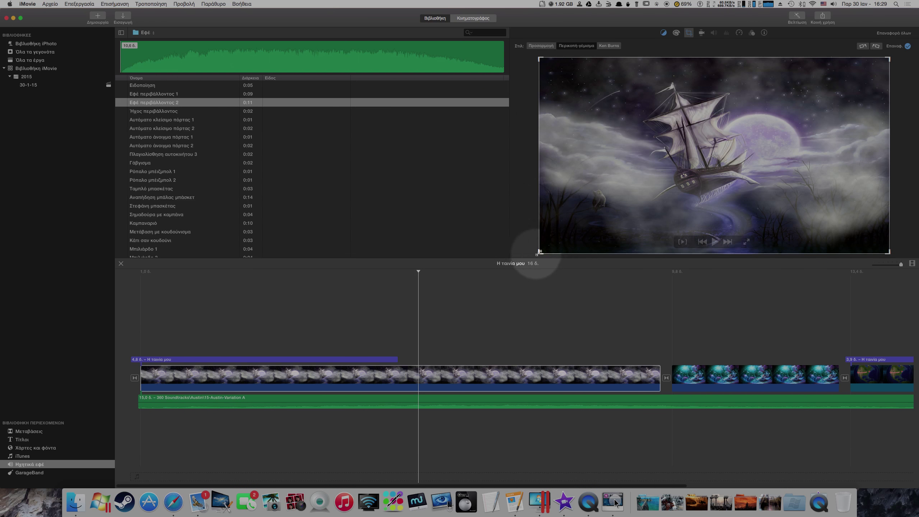
left_click_drag(542, 251, 613, 211)
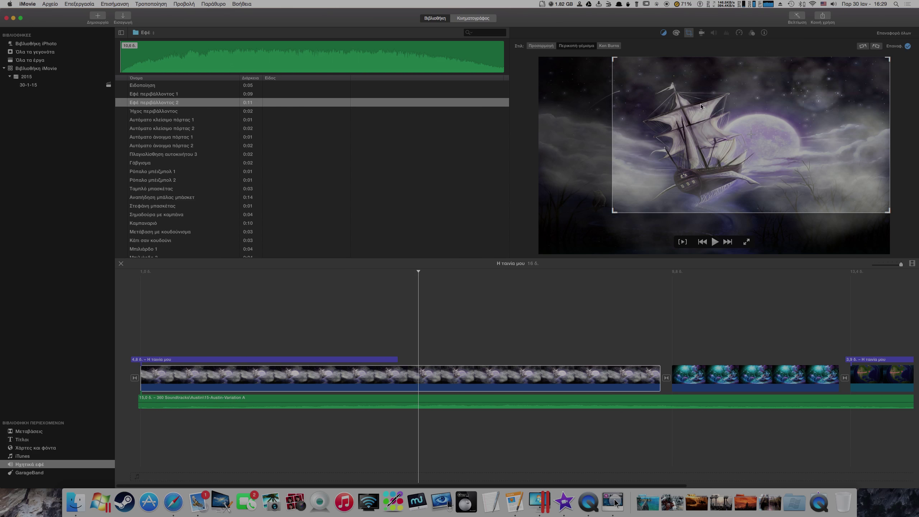
left_click_drag(615, 212, 519, 263)
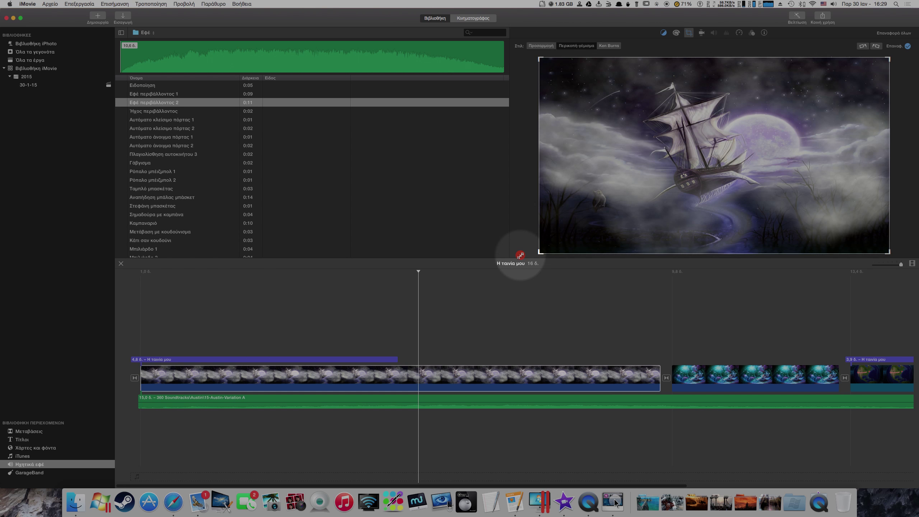
- Apply the Ken Burns effect to the ship clip, with the full image as start frame and a smaller end frame around the ship
left_click(608, 46)
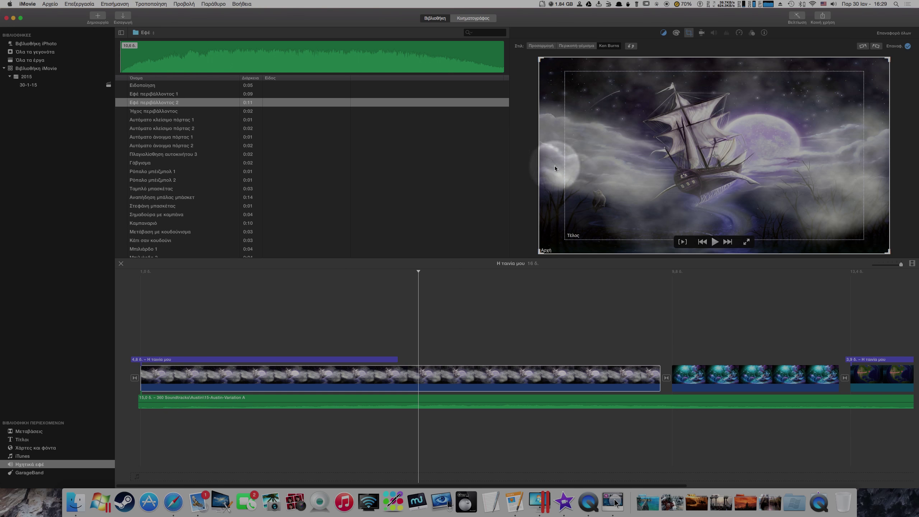
left_click(567, 241)
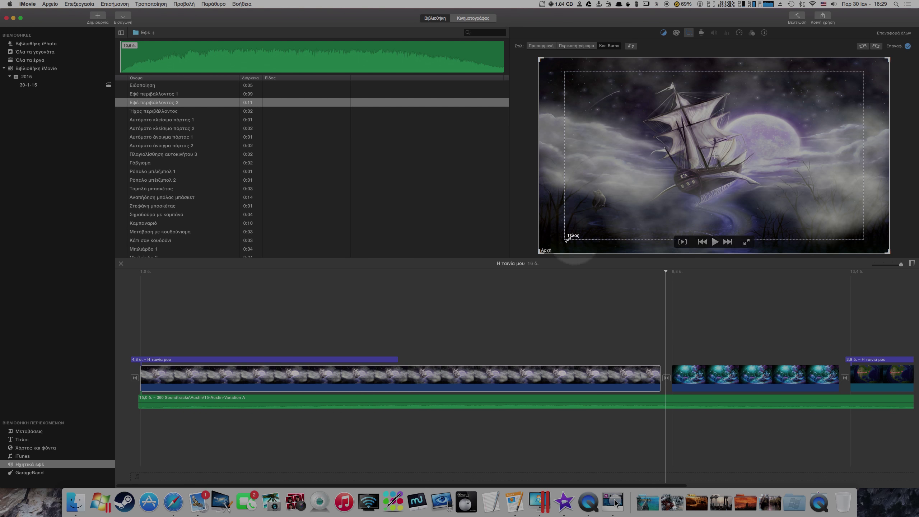
left_click_drag(566, 239, 634, 189)
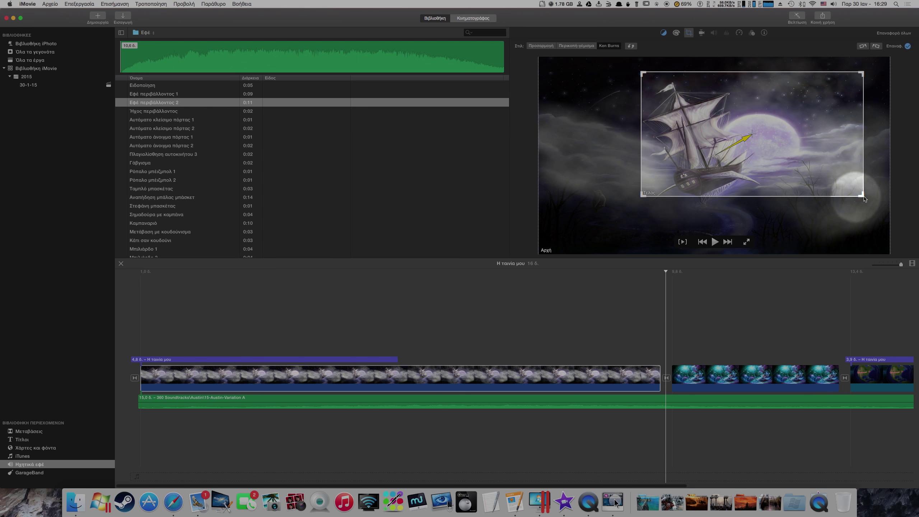
left_click_drag(861, 195, 811, 202)
left_click_drag(701, 121, 681, 141)
left_click(560, 195)
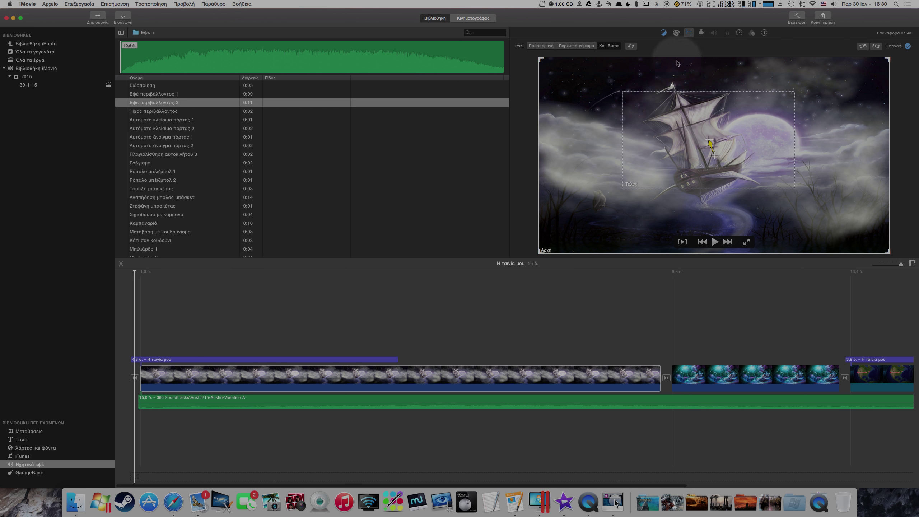
- Play back the ship clip from its start and again from its middle to review the Ken Burns zoom
left_click(714, 243)
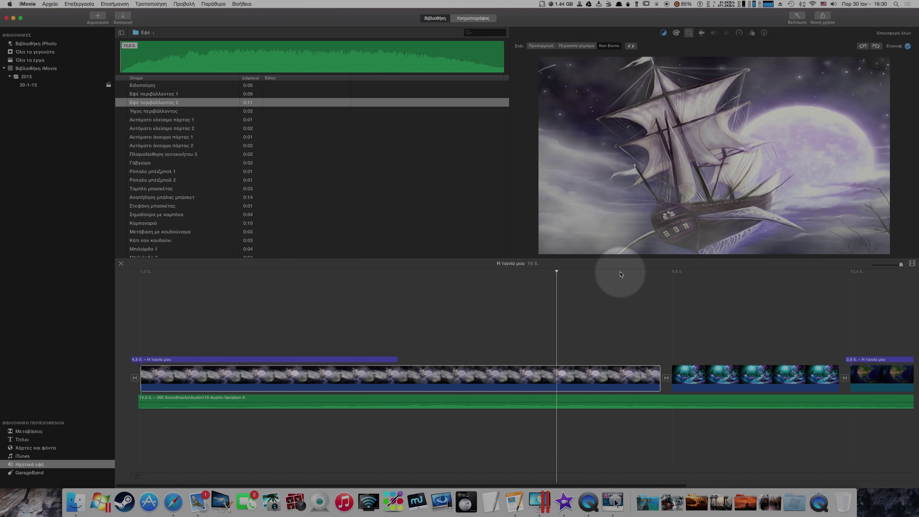
key("space")
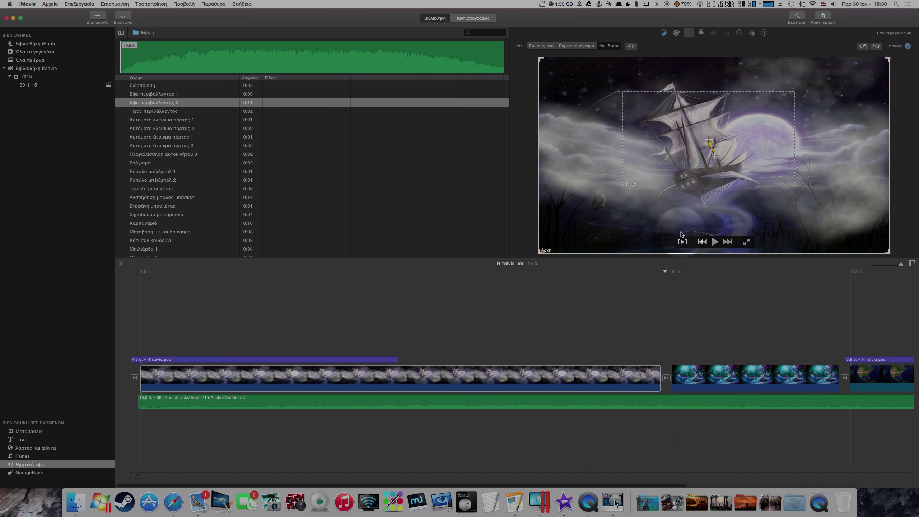
left_click(546, 250)
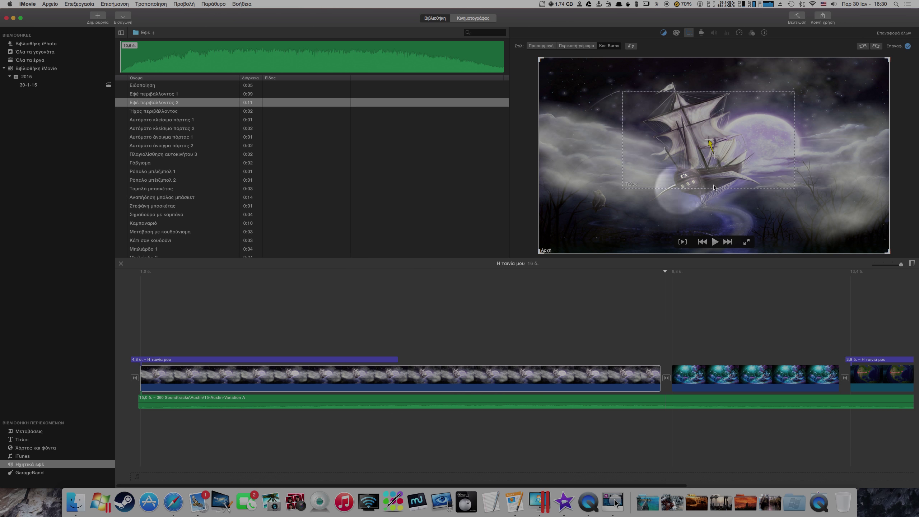
left_click(420, 281)
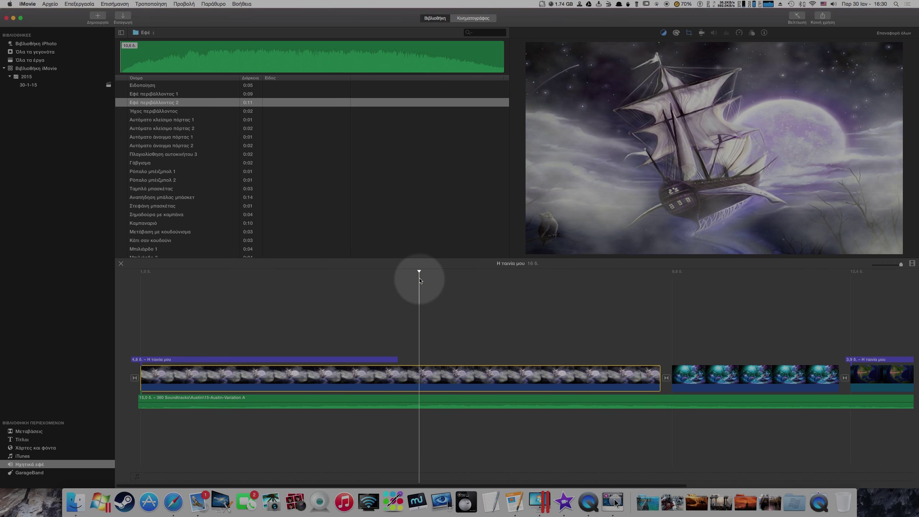
key("space")
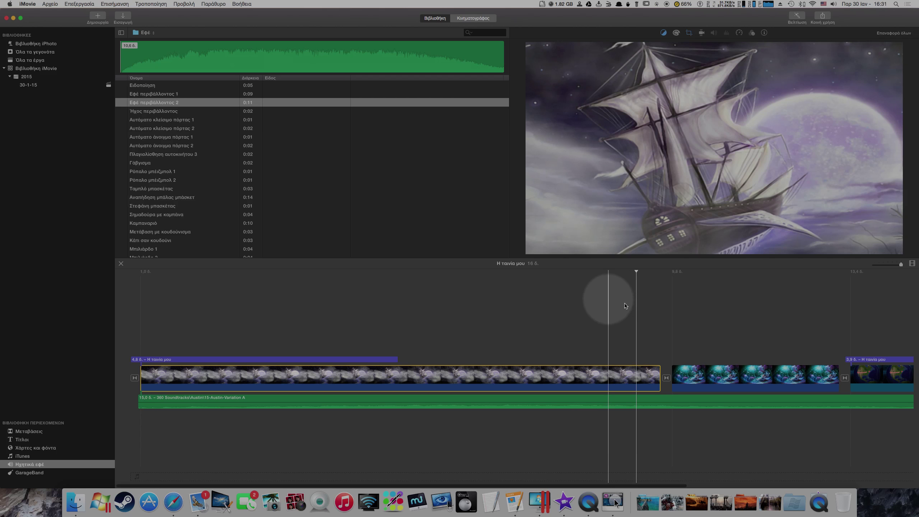
- Display the stabilization and rolling shutter correction options for the ship clip
mouse_move(674, 144)
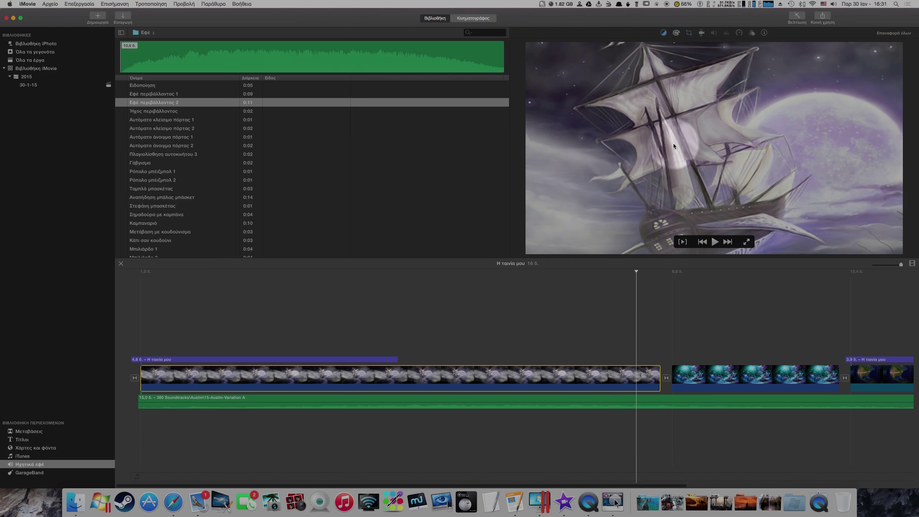
left_click(701, 33)
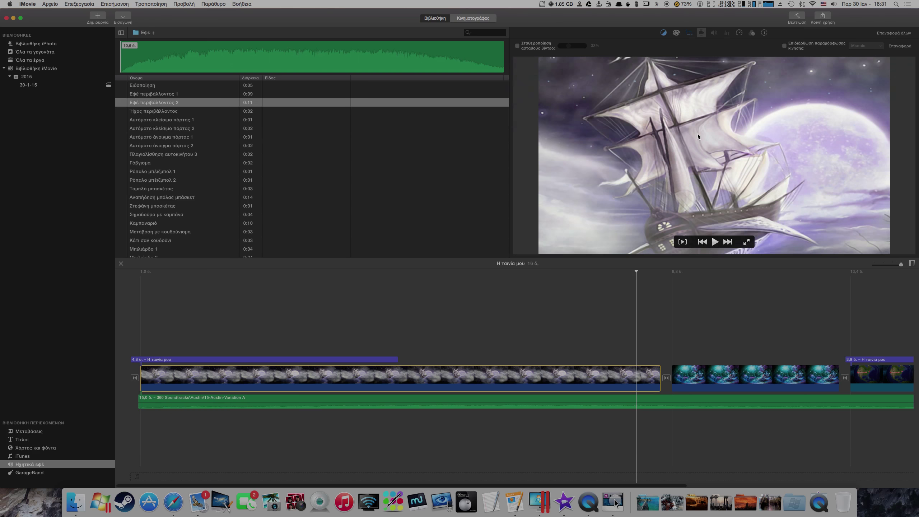
left_click_drag(595, 390, 544, 416)
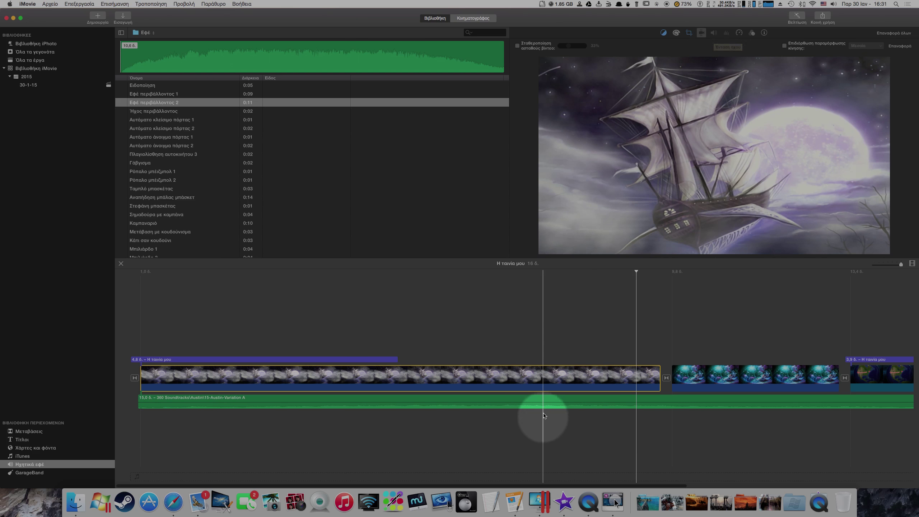
- Try the option that lowers the volume of other clips on the green soundtrack, and turn it off
left_click(541, 400)
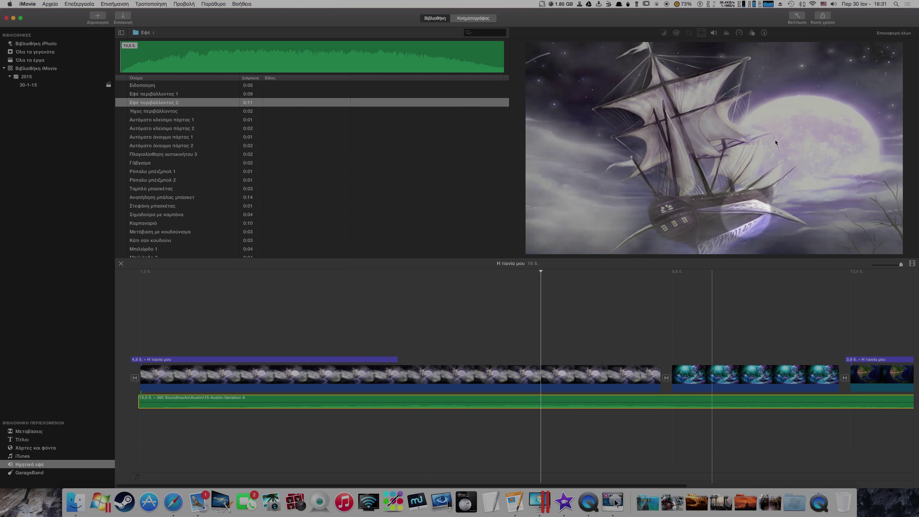
left_click(714, 33)
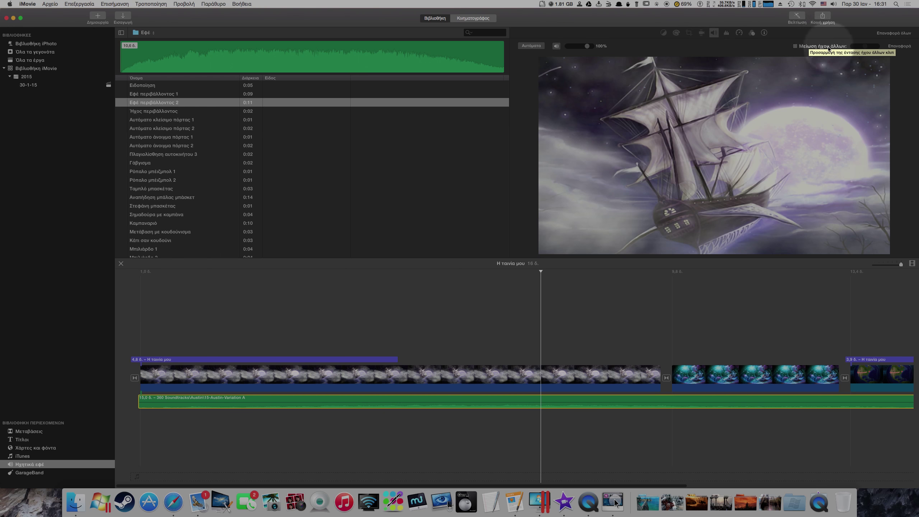
left_click(804, 48)
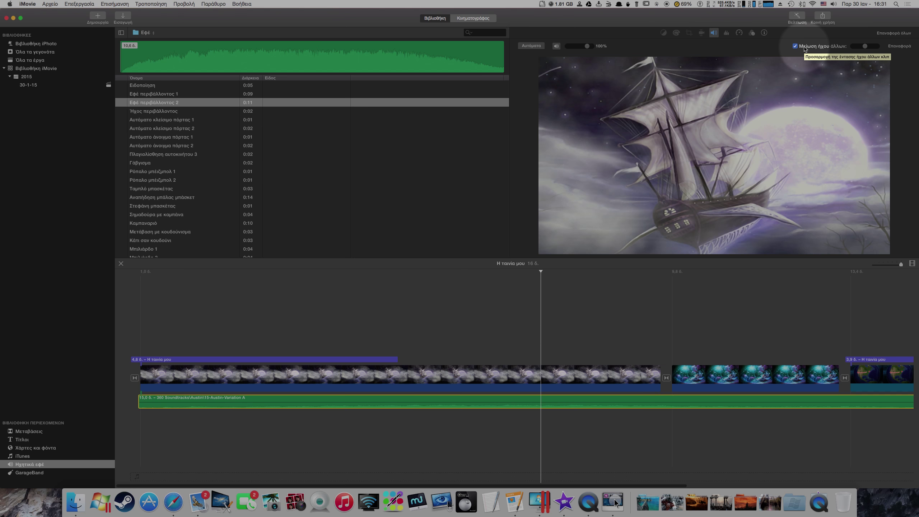
left_click(865, 47)
left_click(795, 46)
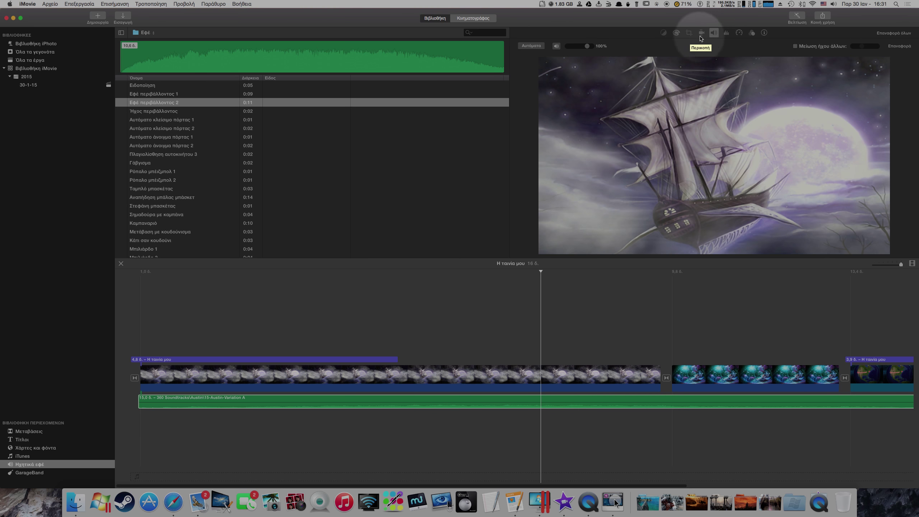
- Look over the soundtrack's background noise reduction setting and the list of equalizer presets
left_click(728, 33)
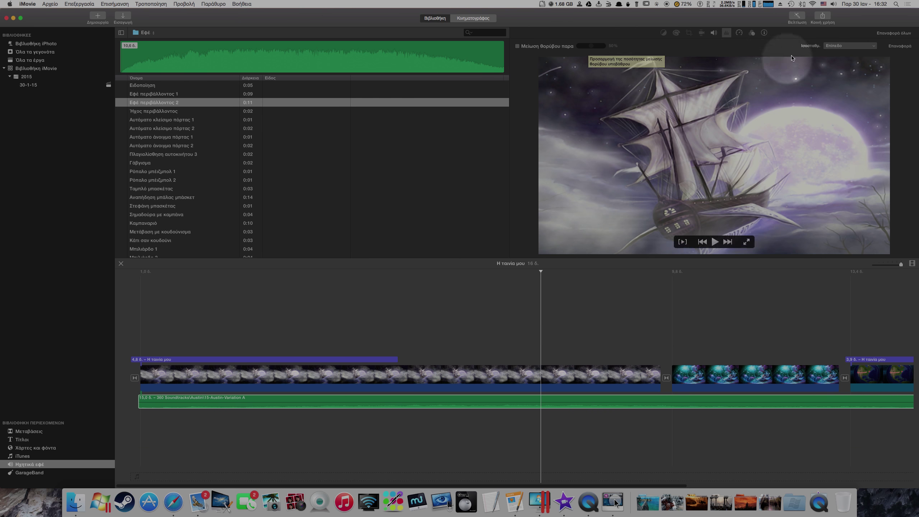
left_click(852, 48)
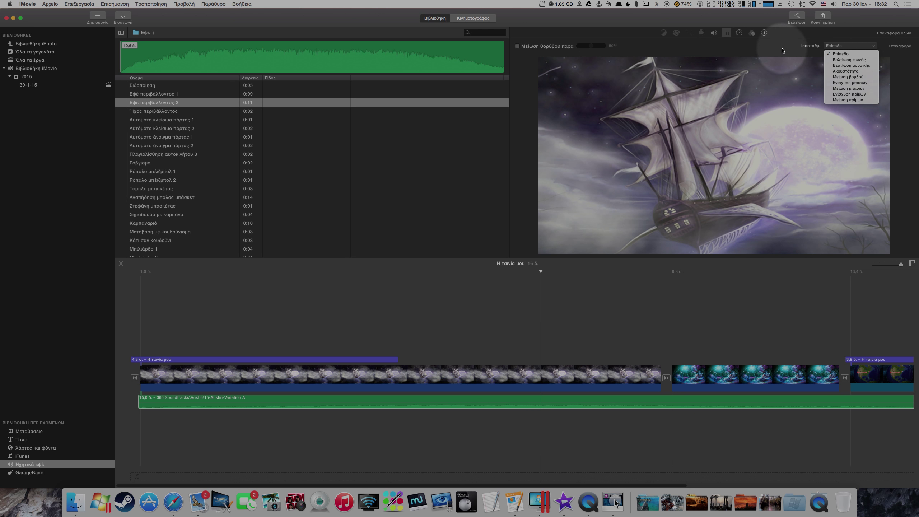
left_click(783, 50)
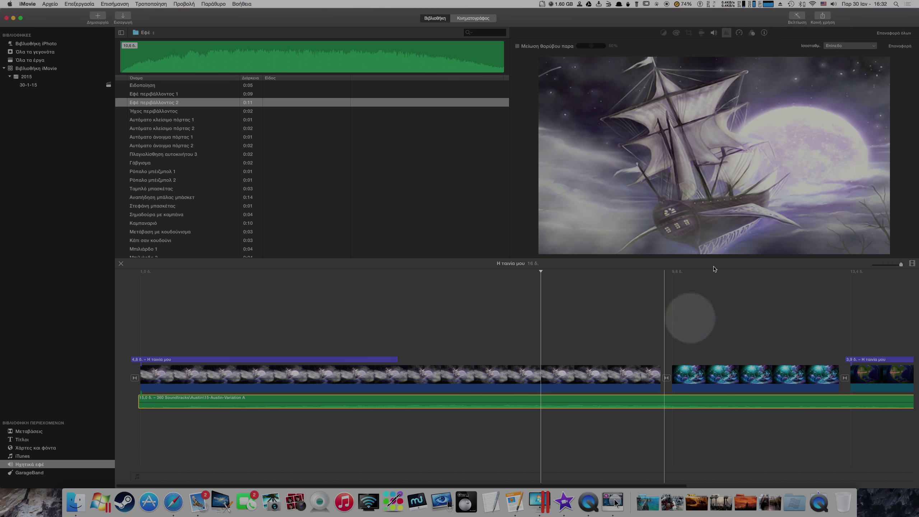
- Show the speed settings and select a range on the ship clip, extending it over the clip's whole length
left_click(739, 34)
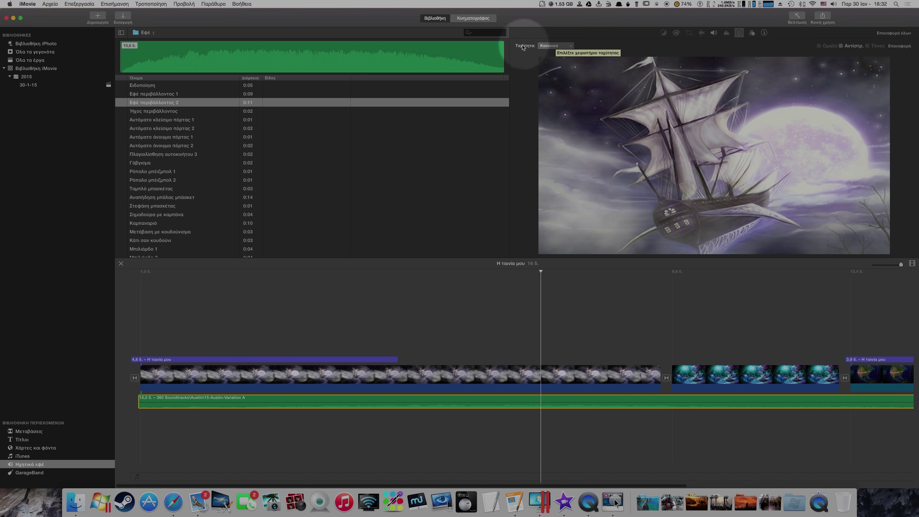
left_click_drag(541, 375, 549, 376)
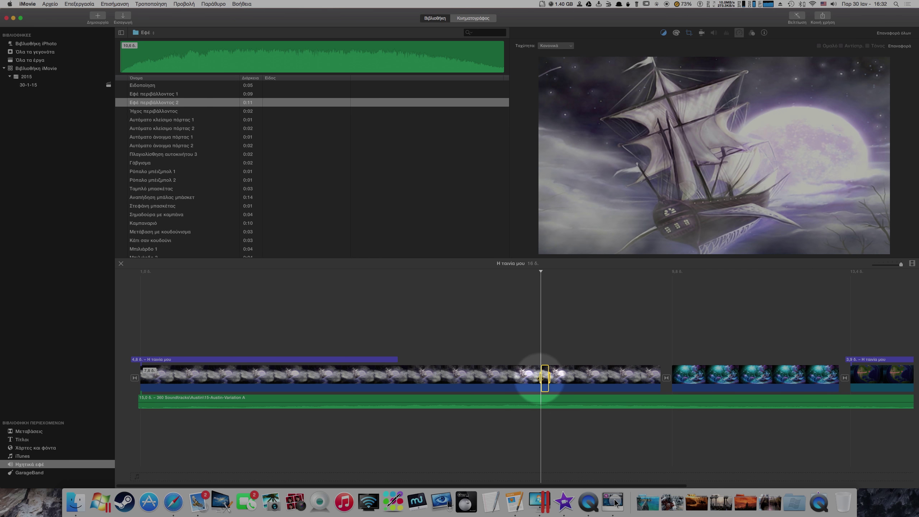
left_click_drag(542, 379, 112, 369)
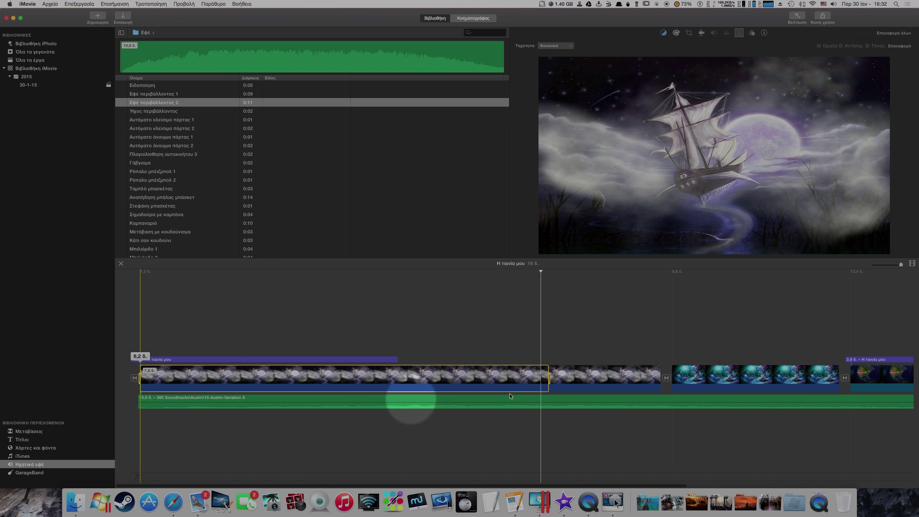
left_click_drag(549, 379, 667, 380)
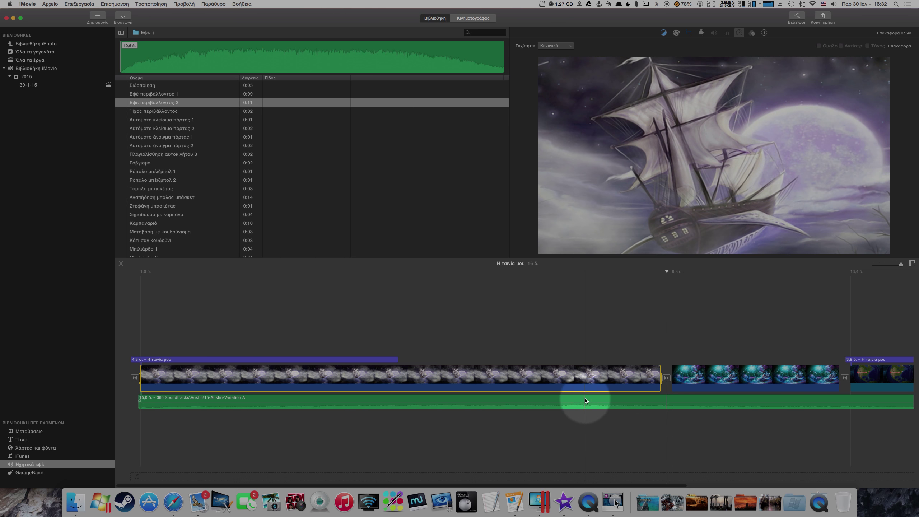
- Select the green soundtrack and choose the custom option (Προσαρμογή) for its speed
left_click(586, 400)
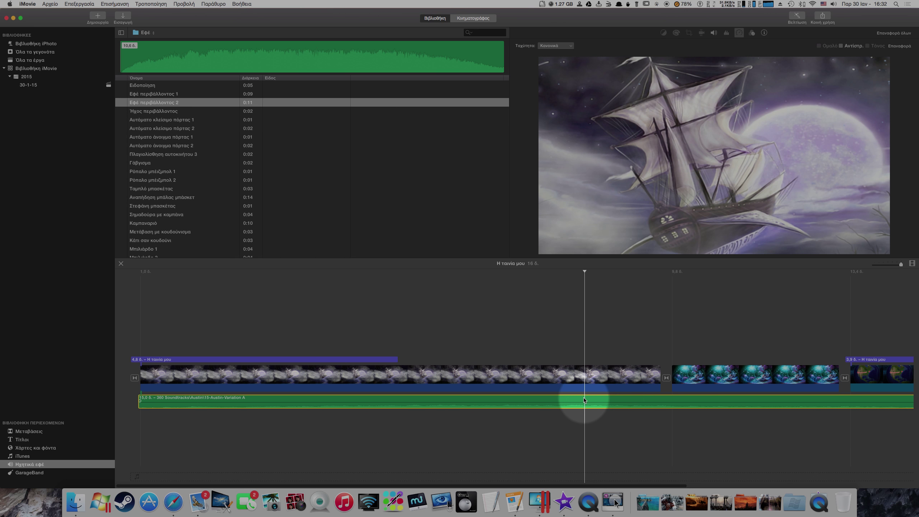
mouse_move(737, 115)
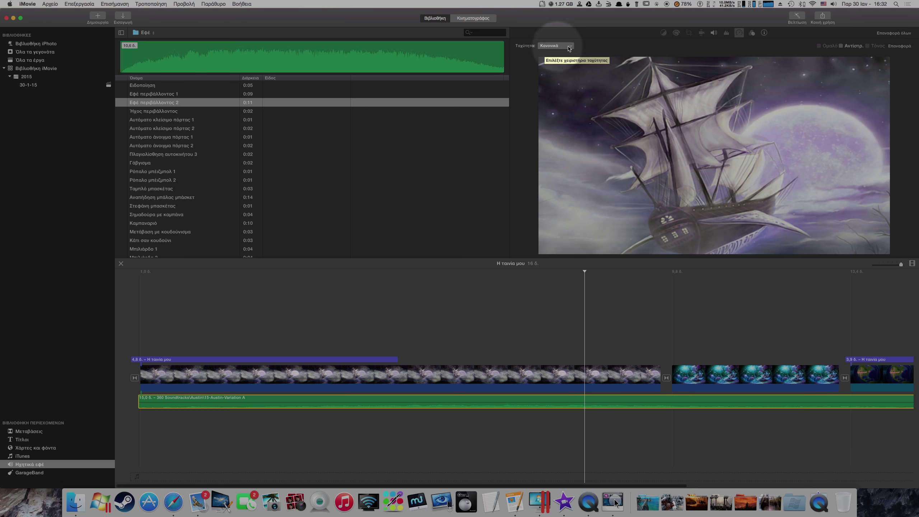
left_click(561, 46)
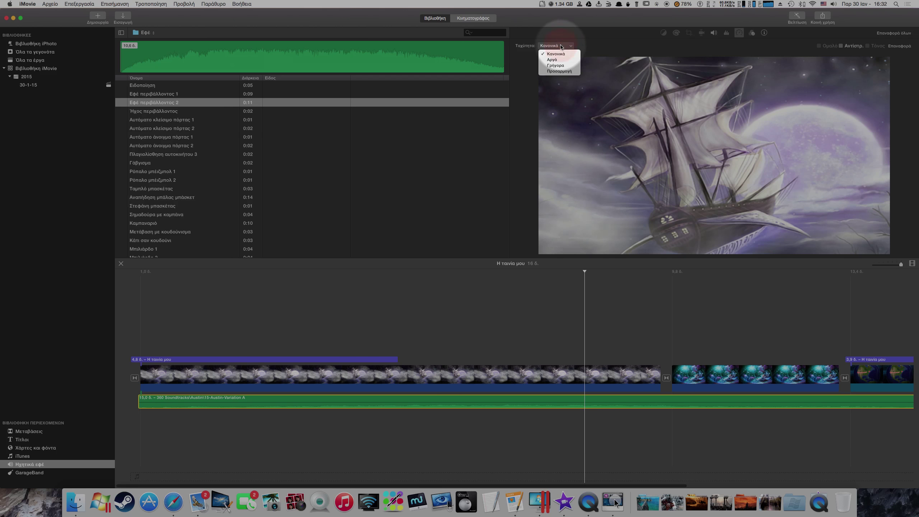
left_click(552, 72)
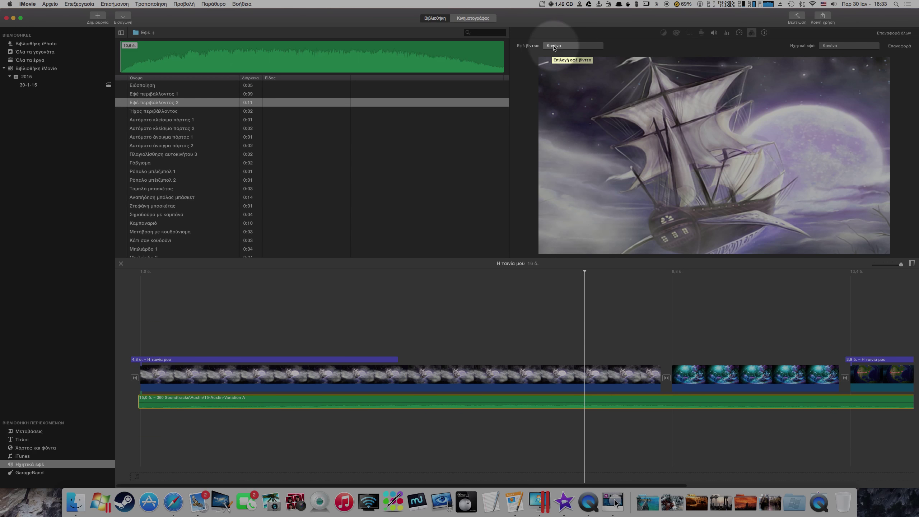
- Look over the video effects available for the ship clip, and close them without applying one
left_click(574, 378)
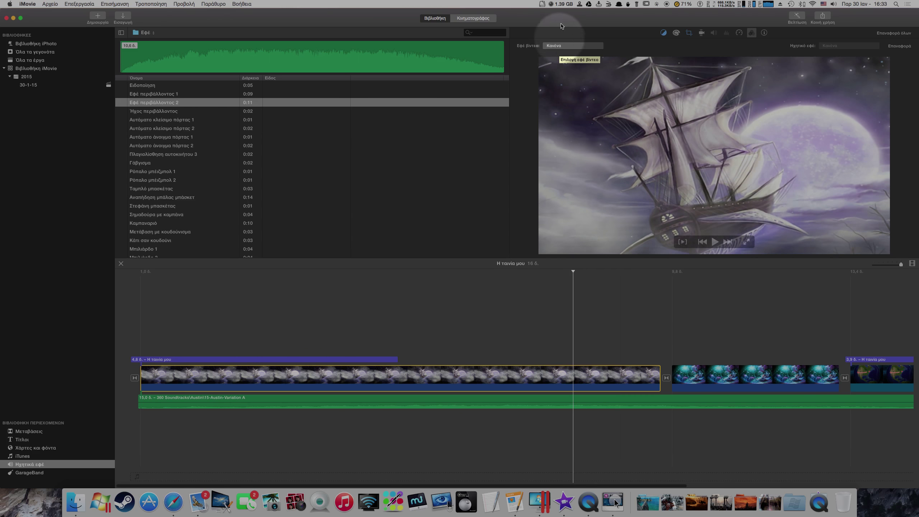
left_click(552, 49)
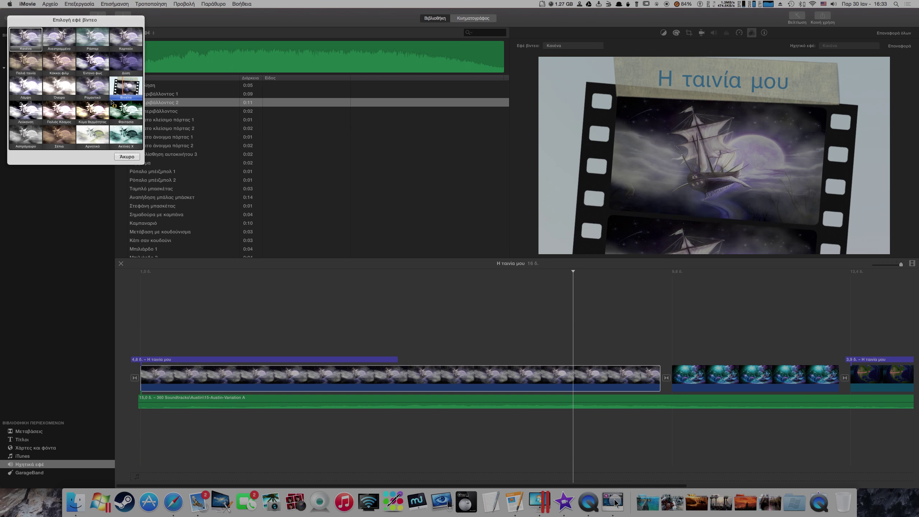
left_click(131, 157)
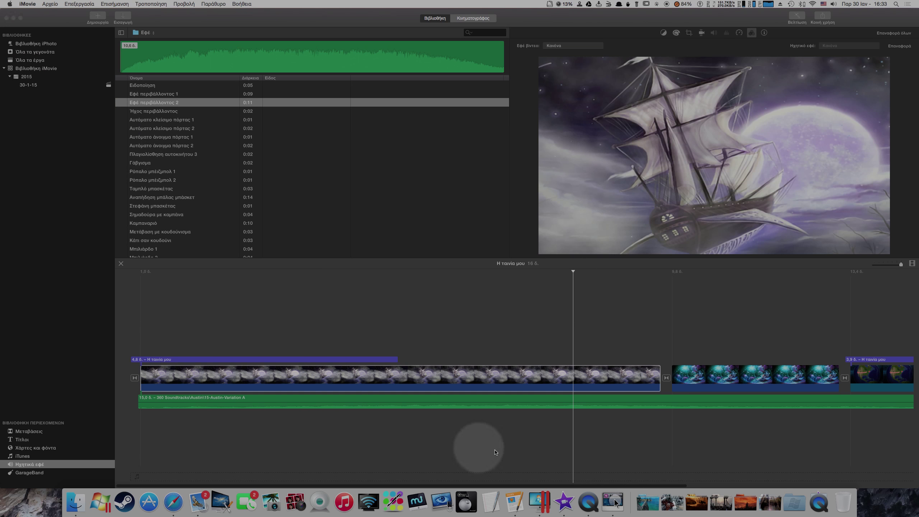
- Look over the audio effects available for the green soundtrack, and close them without applying one
left_click(573, 397)
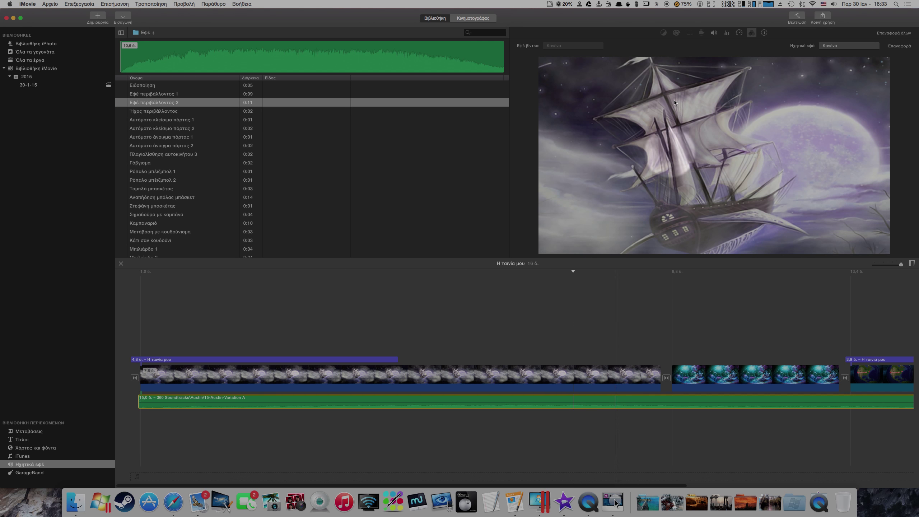
left_click(830, 47)
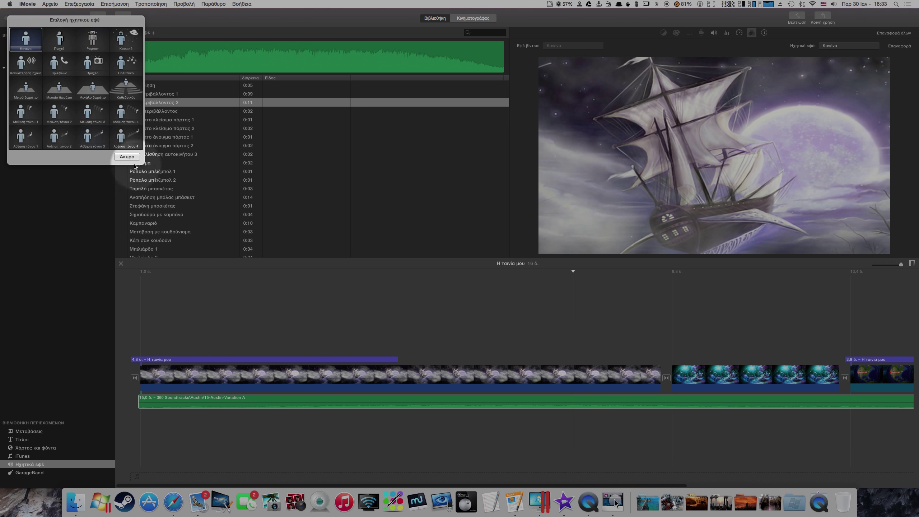
left_click(127, 157)
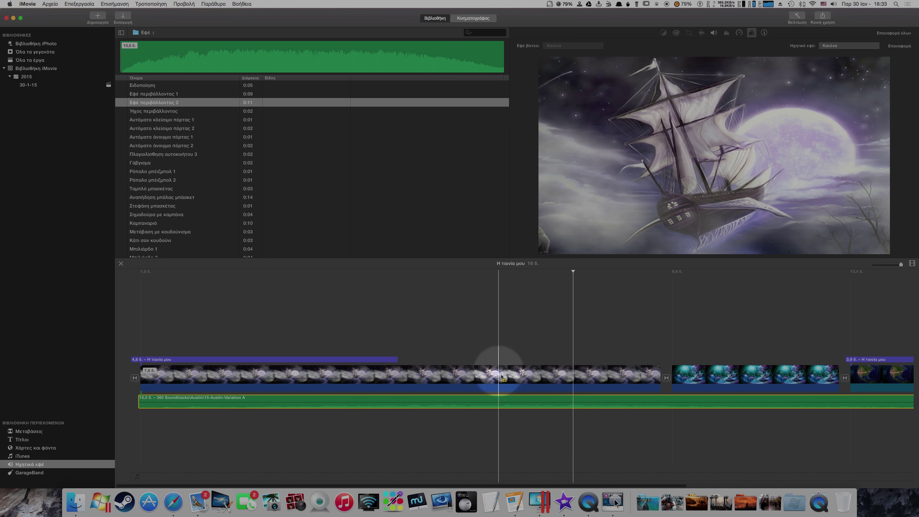
- Split the ship clip into two parts, about two thirds of the way along its length
left_click(517, 375)
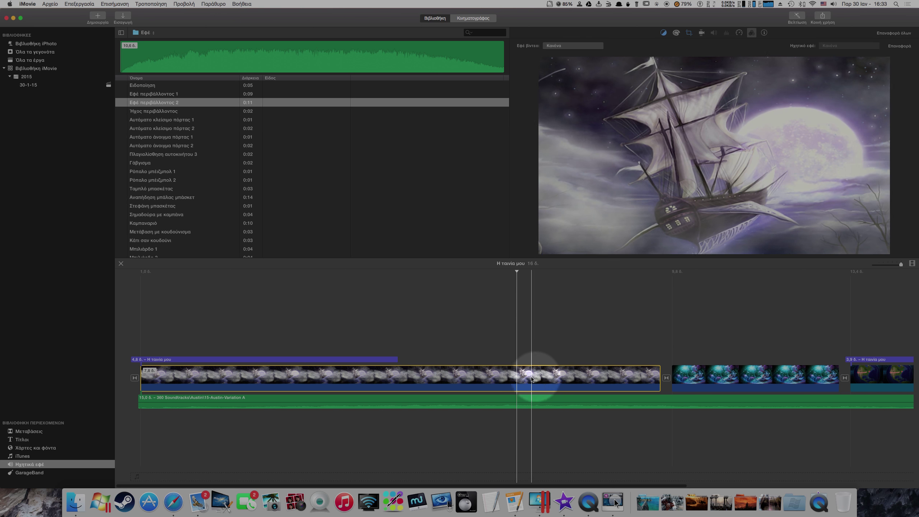
right_click(516, 377)
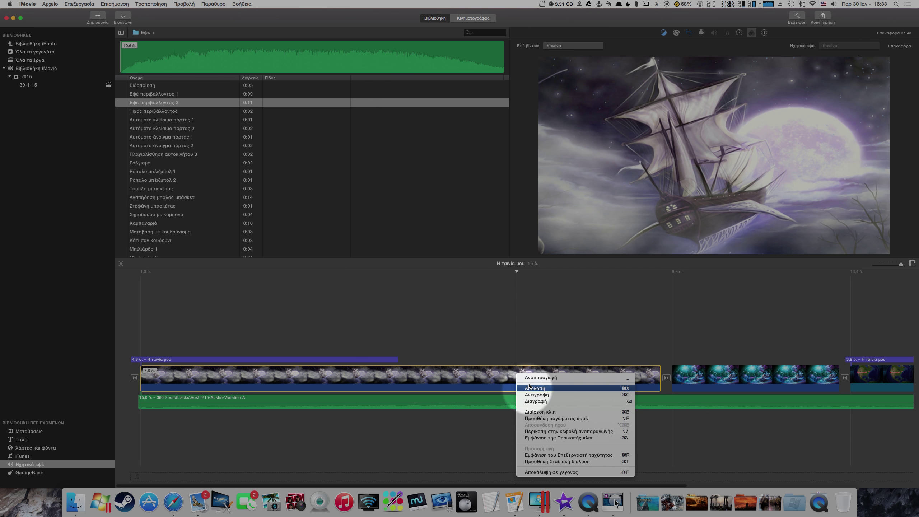
left_click(539, 419)
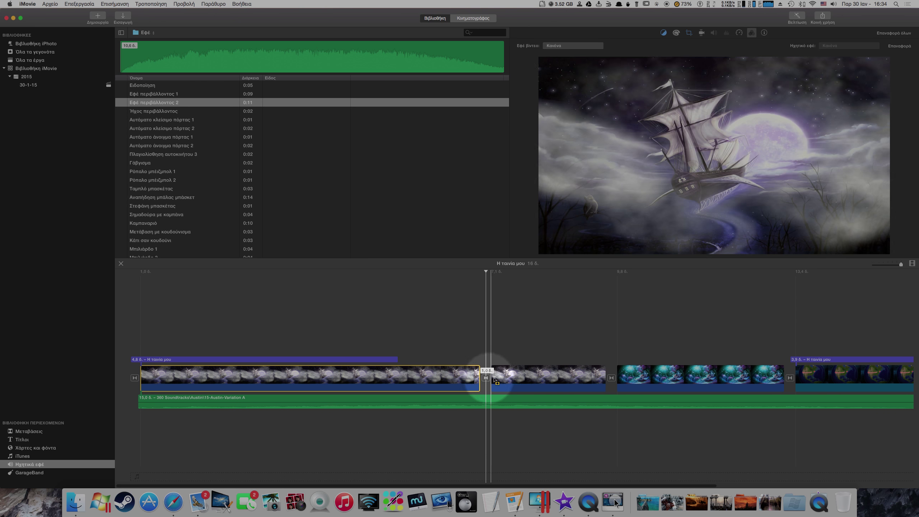
- Add a freeze frame (Προσθήκη παγώματος καρέ) near the end of the ship clip's second part
right_click(518, 374)
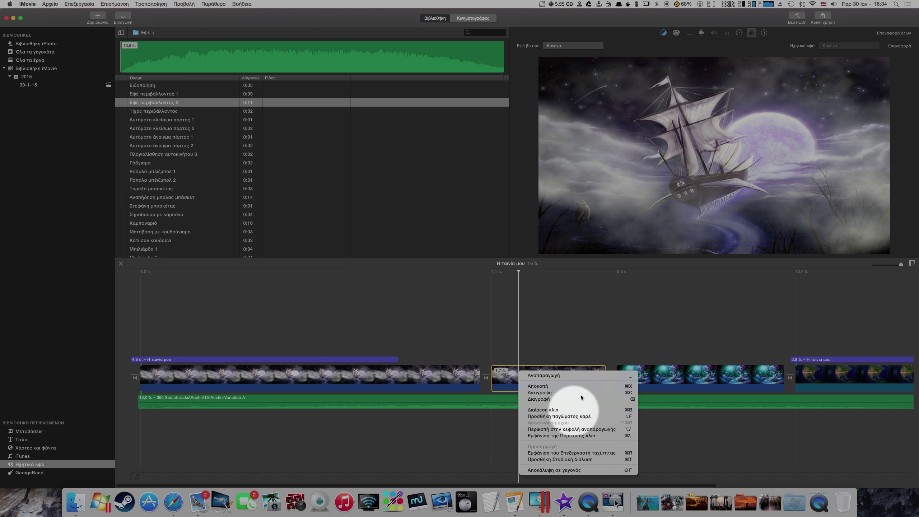
left_click(592, 340)
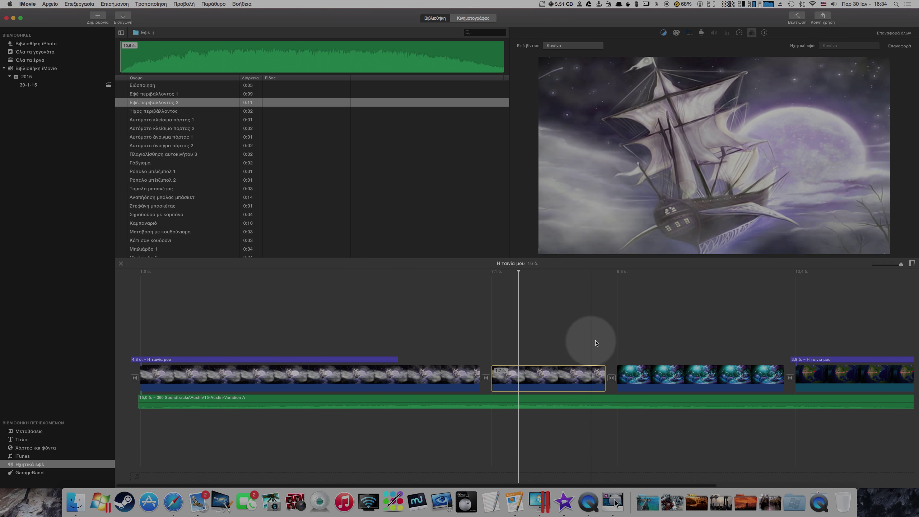
right_click(595, 384)
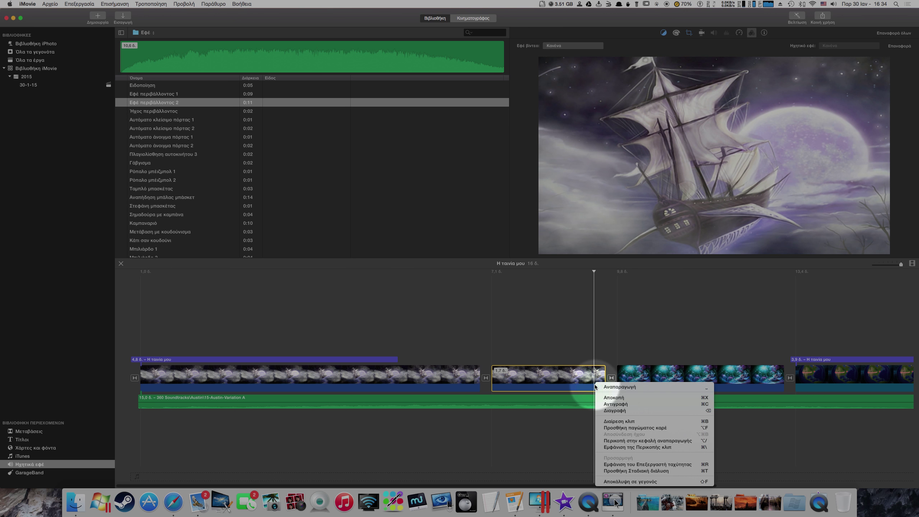
left_click(620, 428)
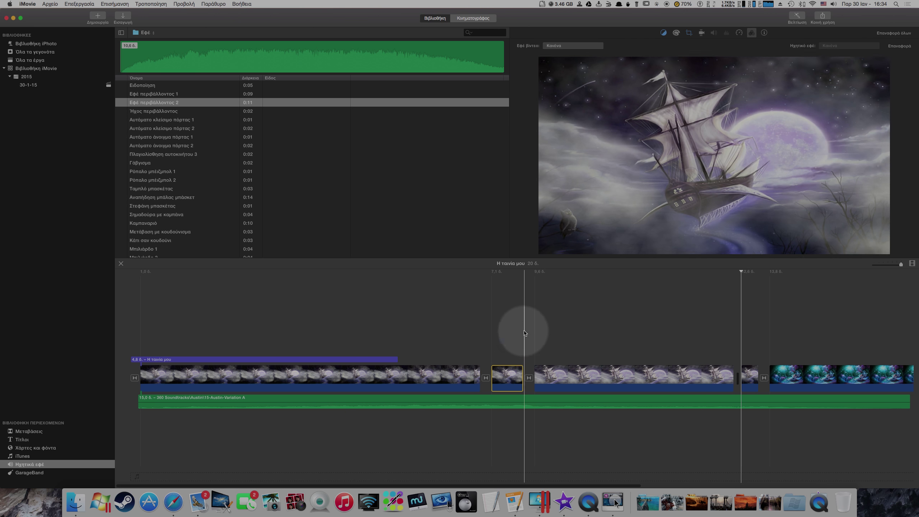
left_click(535, 325)
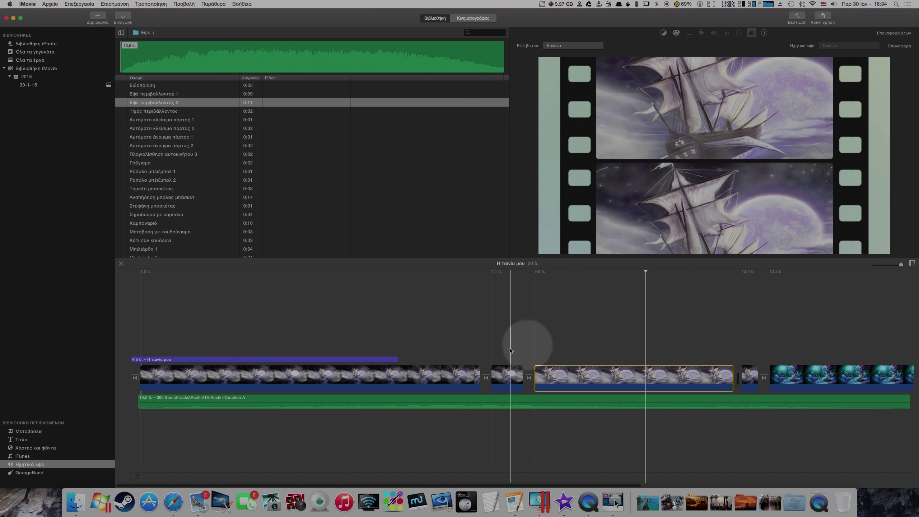
right_click(513, 379)
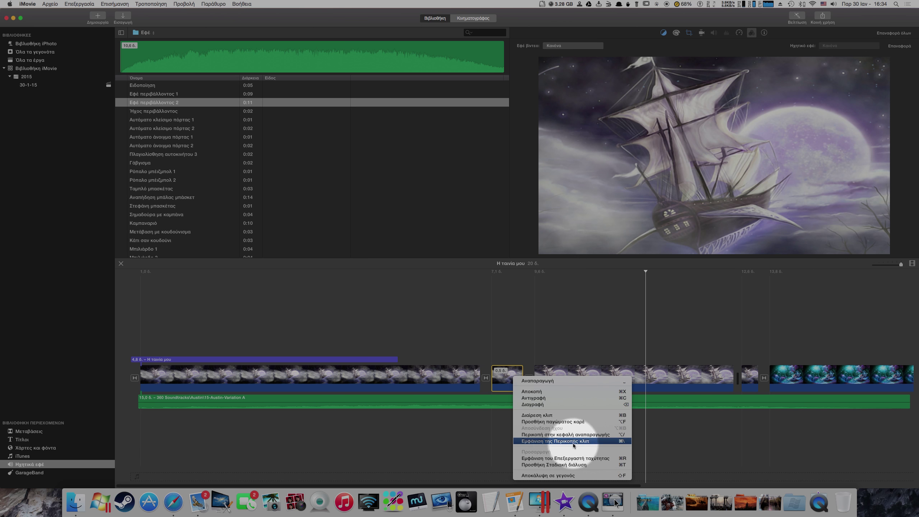
left_click(479, 294)
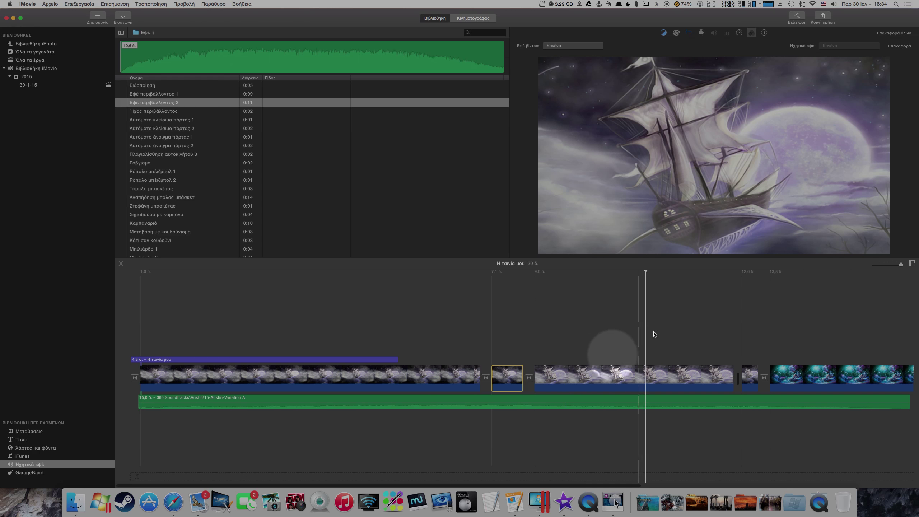
left_click(49, 4)
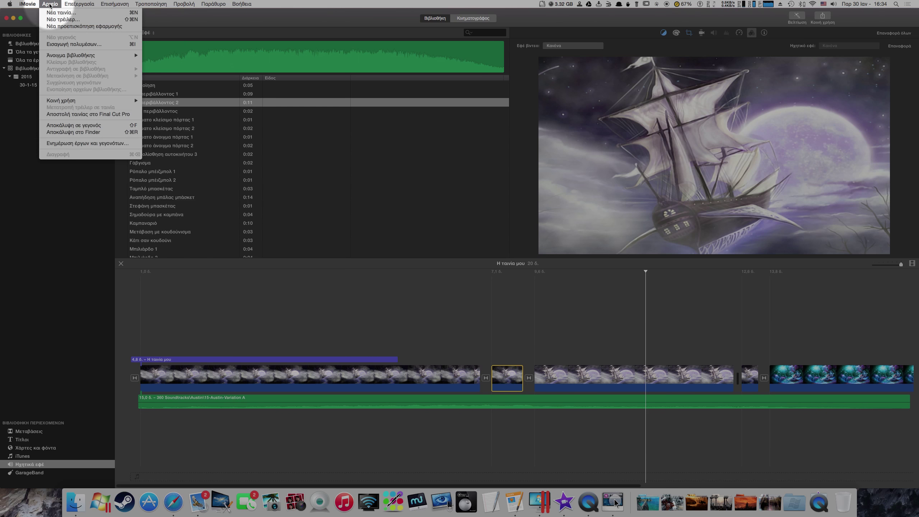
mouse_move(214, 3)
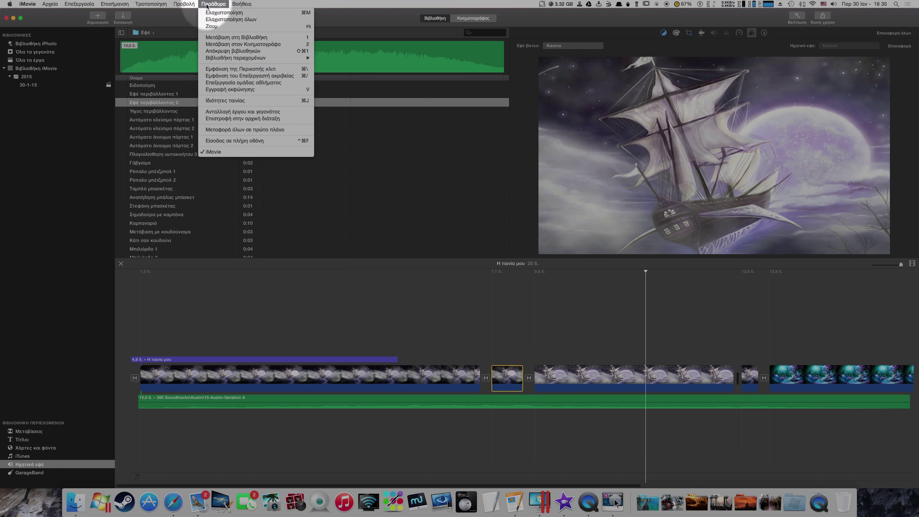
left_click(306, 5)
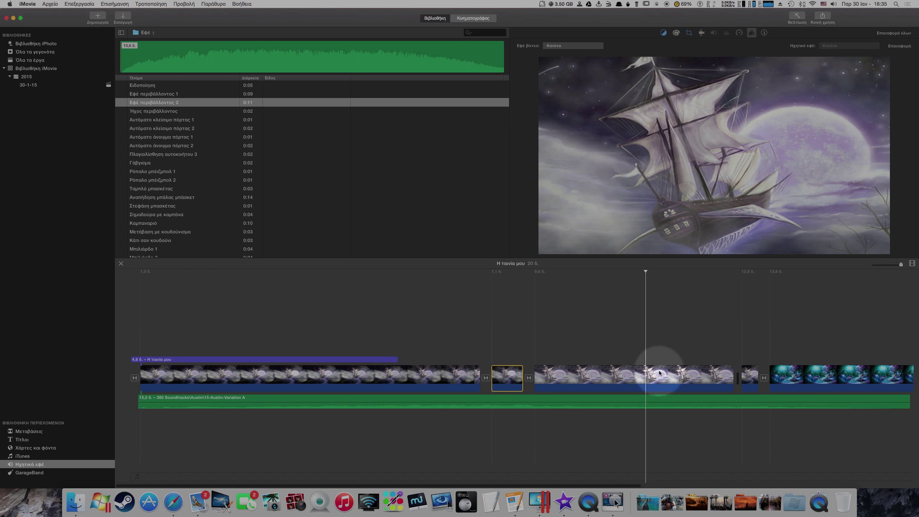
- Apply automatic enhancement (Βελτίωση) to the ship clip's freeze-frame segment
left_click(602, 380)
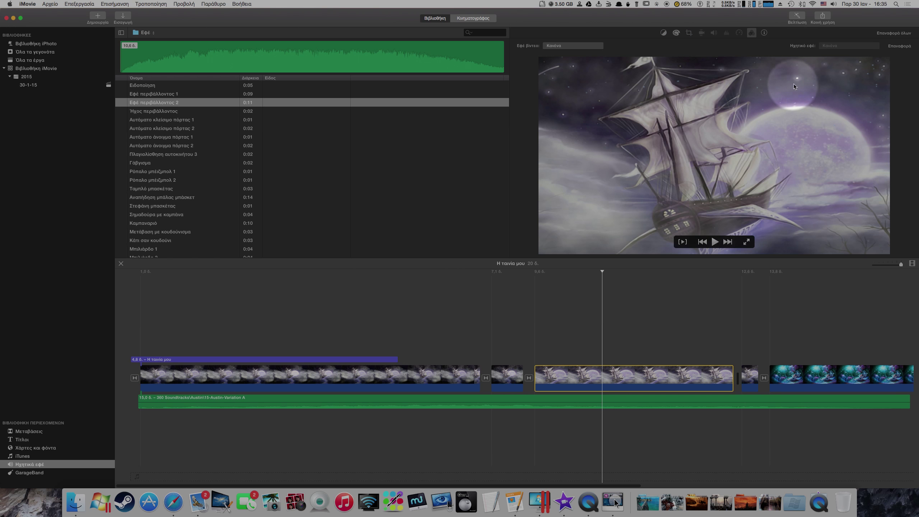
left_click(798, 16)
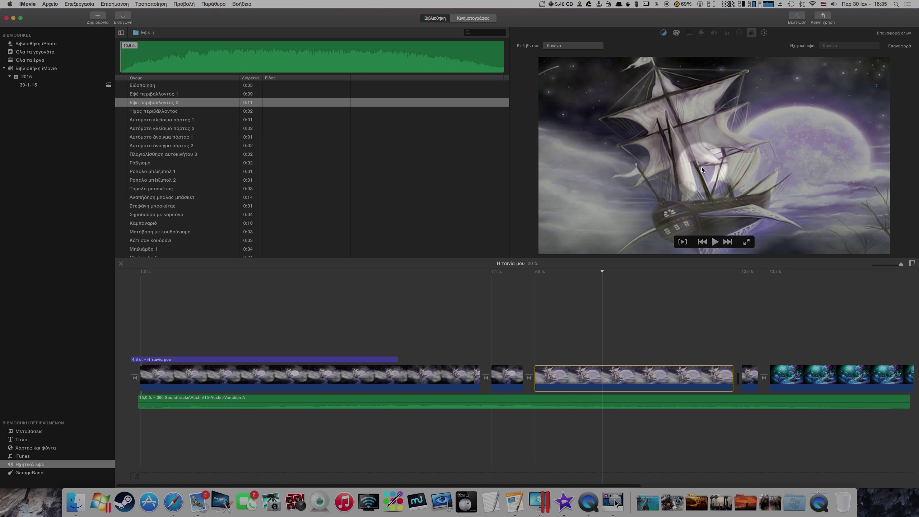
- Start sharing the movie as a file (Αρχείο) and look over the format and resolution options
left_click(823, 16)
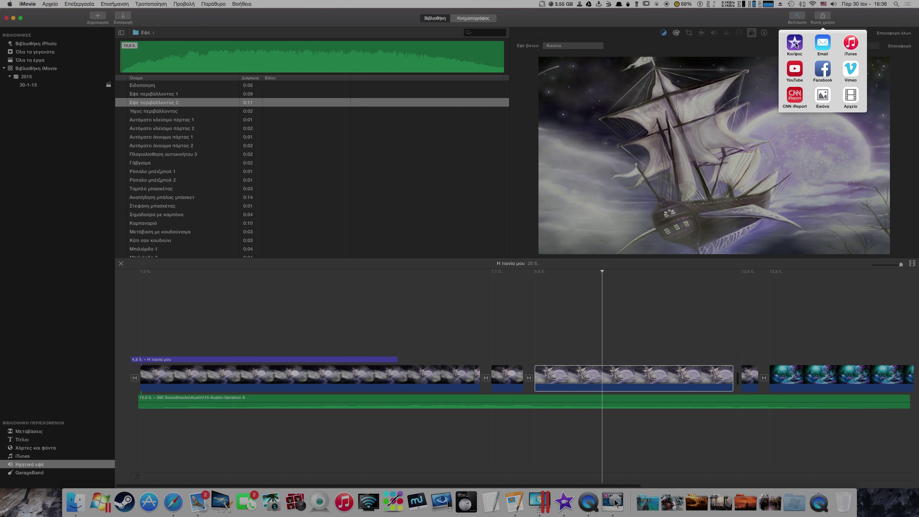
left_click(851, 95)
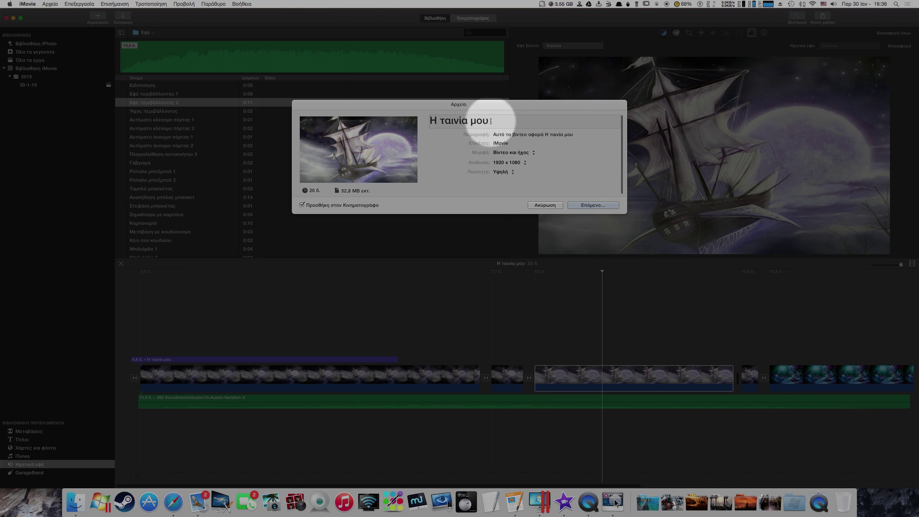
left_click(528, 153)
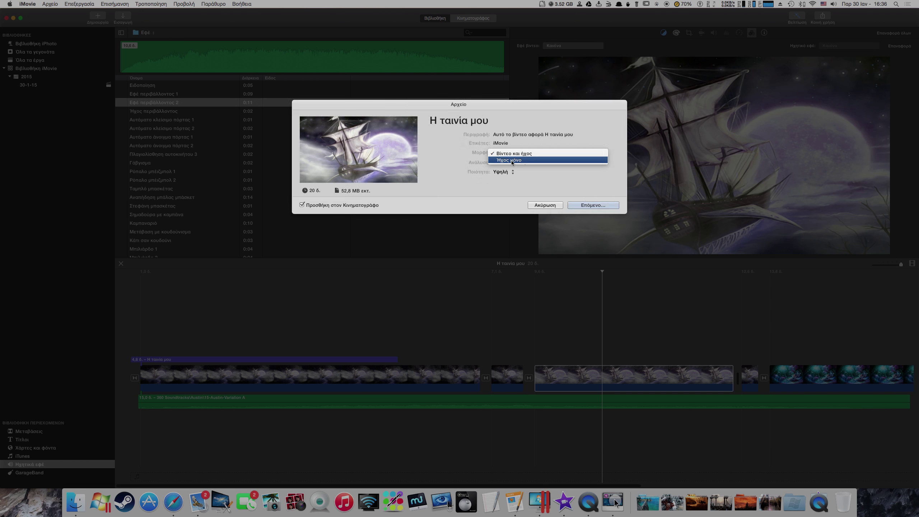
left_click(513, 123)
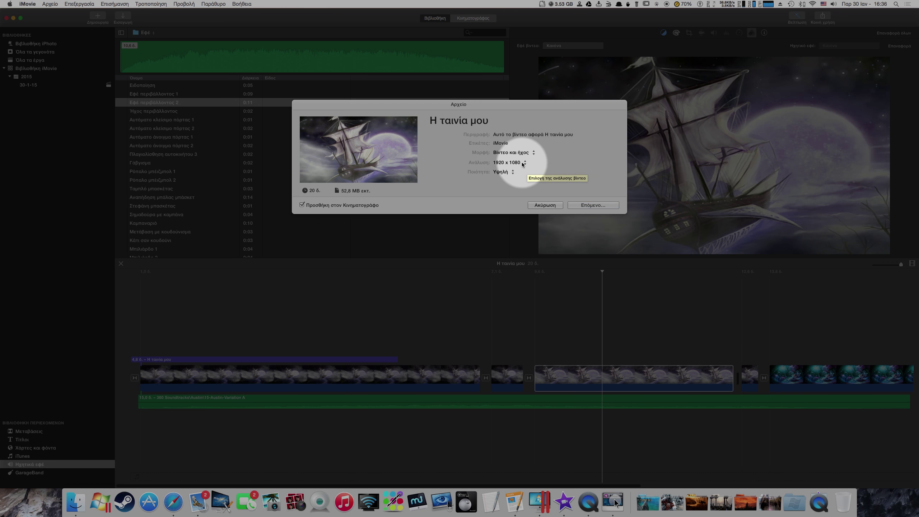
left_click(522, 164)
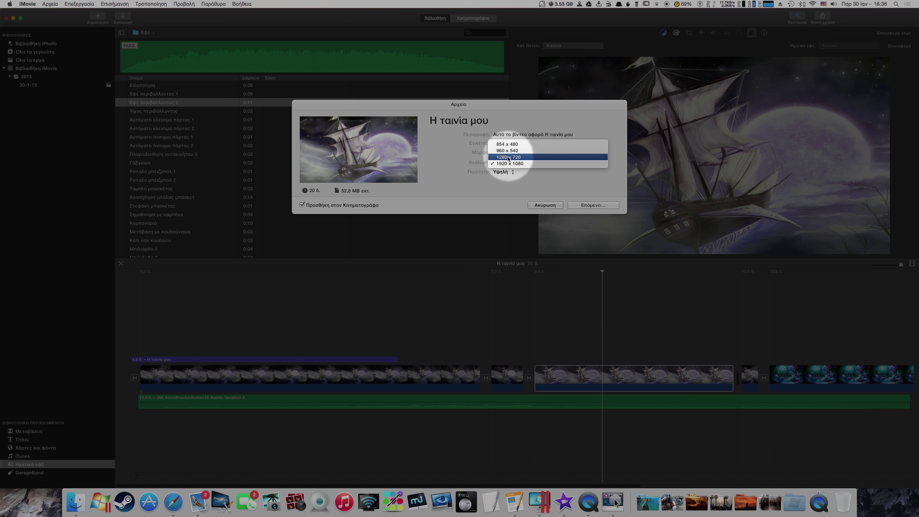
left_click(508, 158)
- Set the export quality to custom (Προσαρμογή) with a bit rate of 19.731 Mbps
left_click(511, 172)
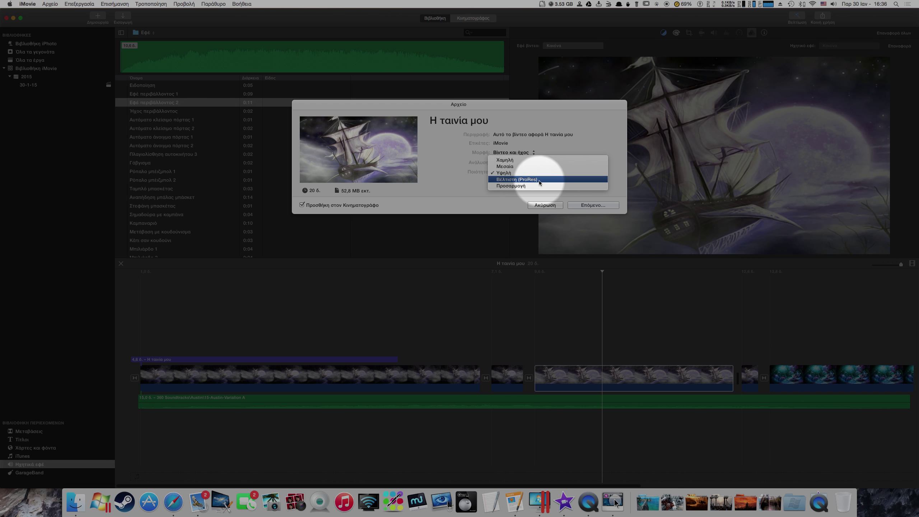
left_click(506, 188)
left_click_drag(526, 187, 560, 182)
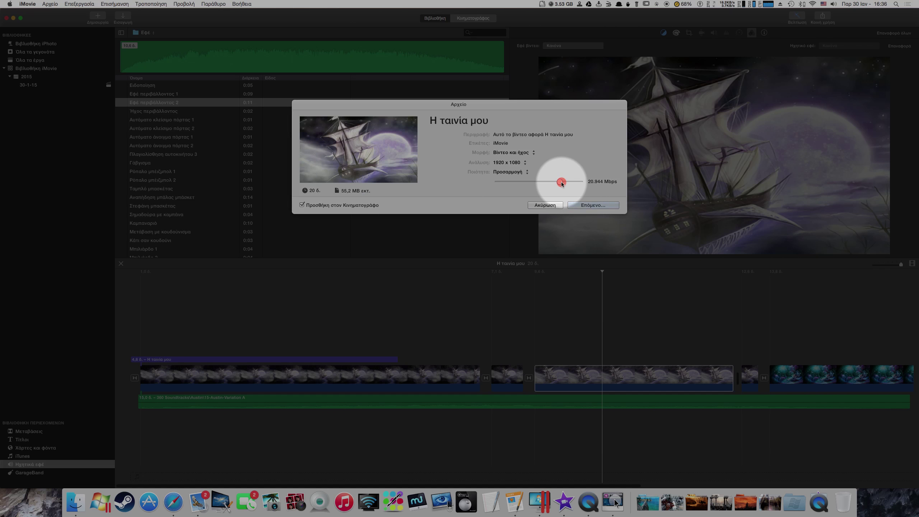
triple_click(357, 191)
left_click(358, 192)
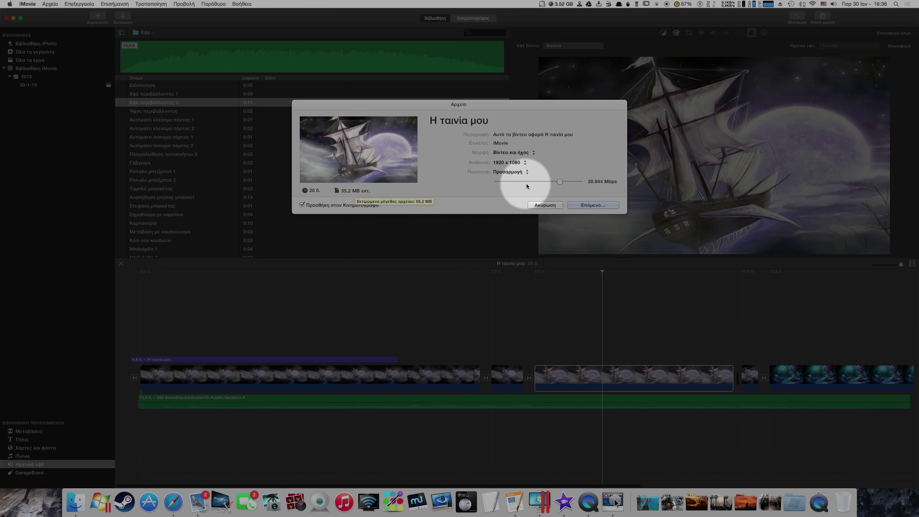
mouse_move(560, 181)
left_mouse_down()
mouse_move(536, 182)
mouse_move(556, 182)
left_mouse_up()
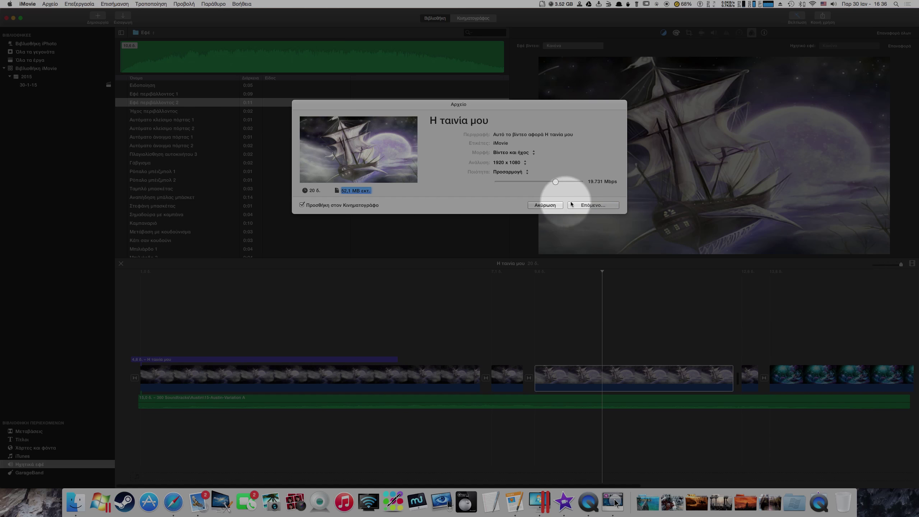
- Proceed to the save dialog for the exported movie, and cancel the save and the export
left_click(591, 205)
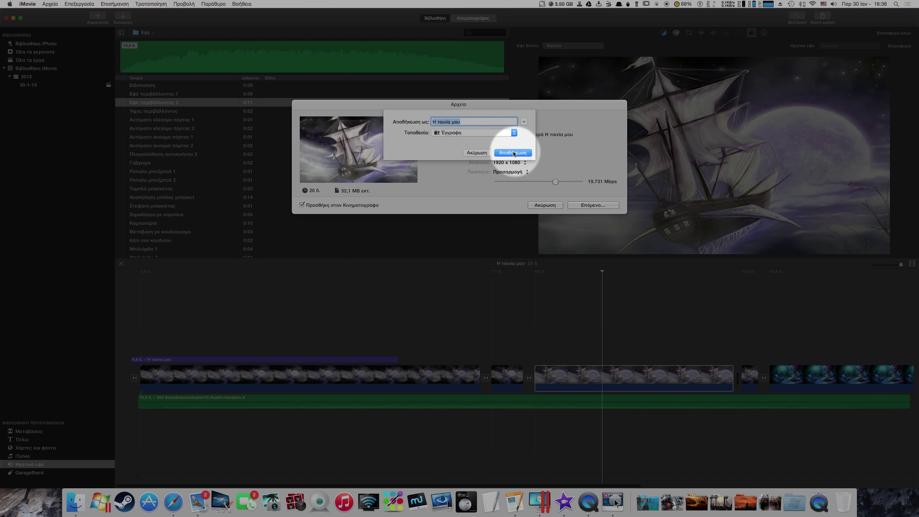
left_click(476, 152)
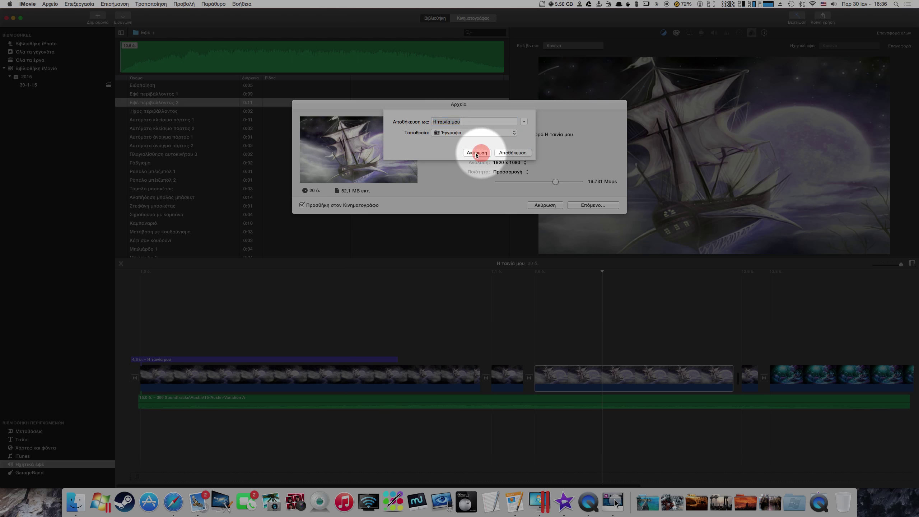
left_click(553, 204)
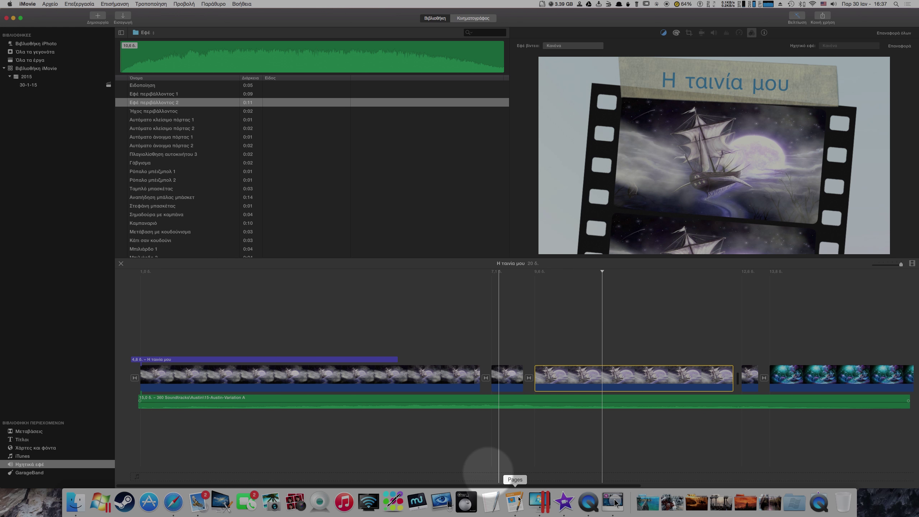
- Quit QuickTime Player and save its screen recording as iMovie in the Ταινίες folder
right_click(576, 379)
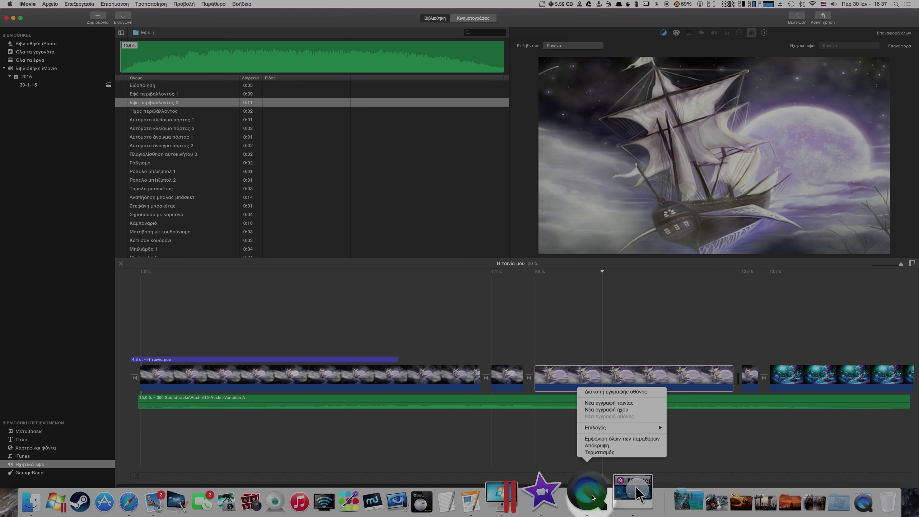
left_click(601, 456)
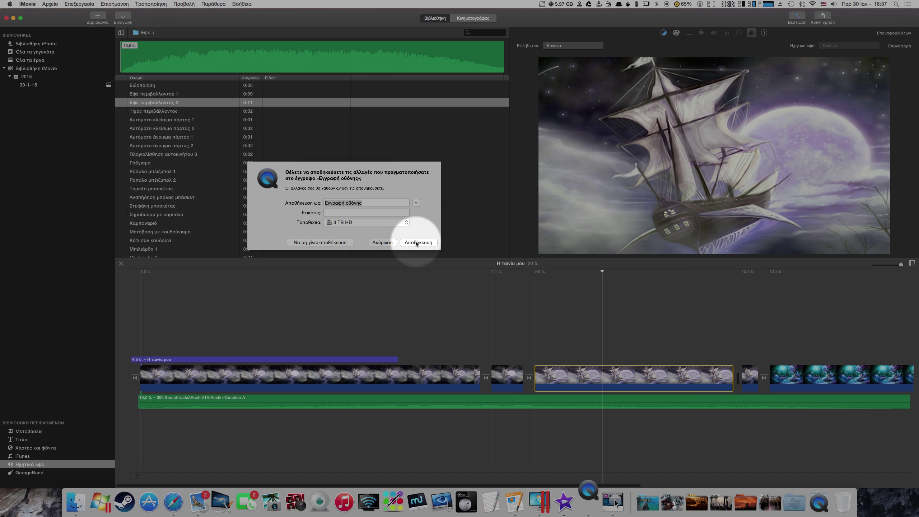
left_click(373, 201)
left_click(416, 204)
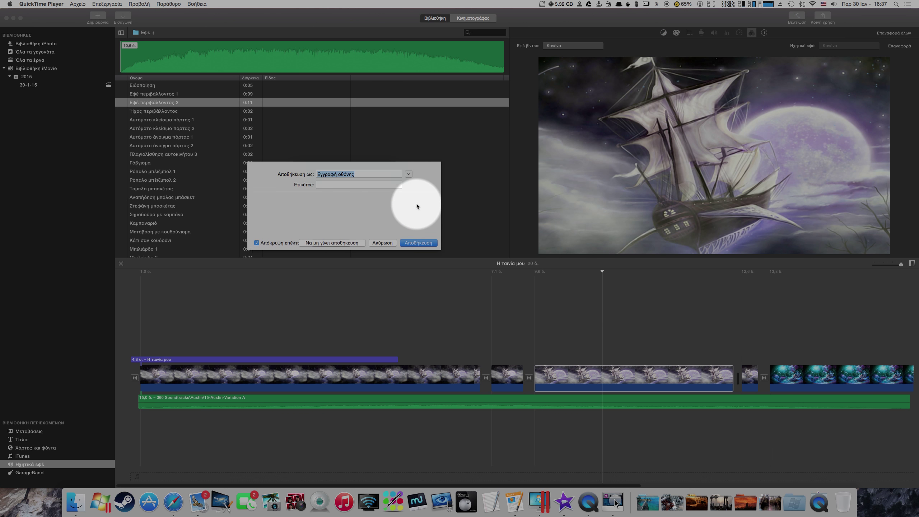
type("iMovie")
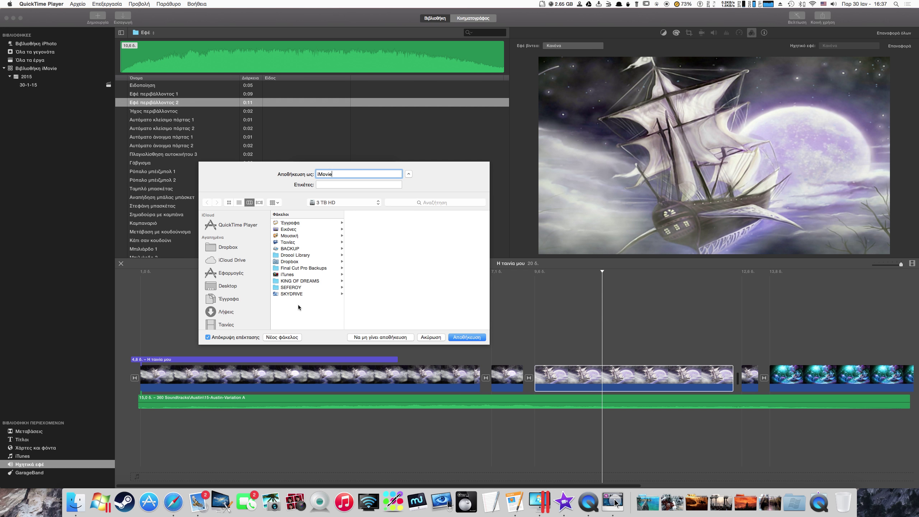
left_click(292, 243)
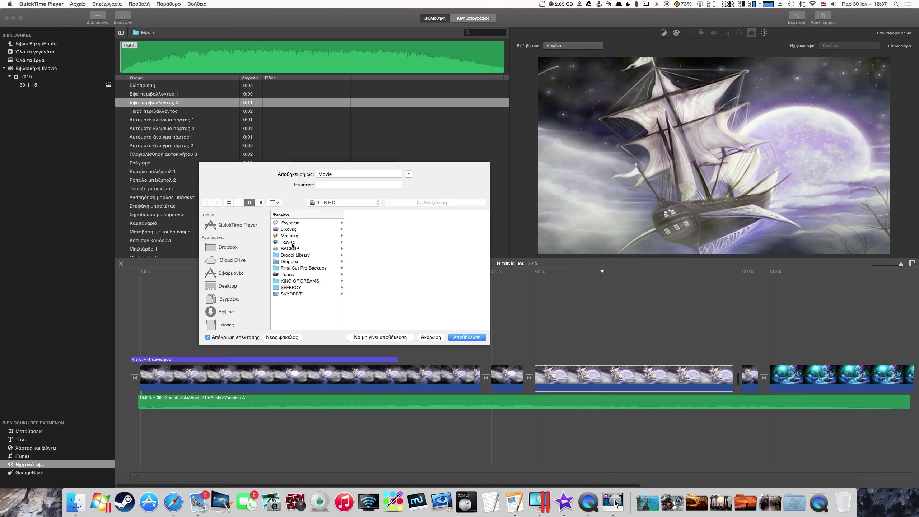